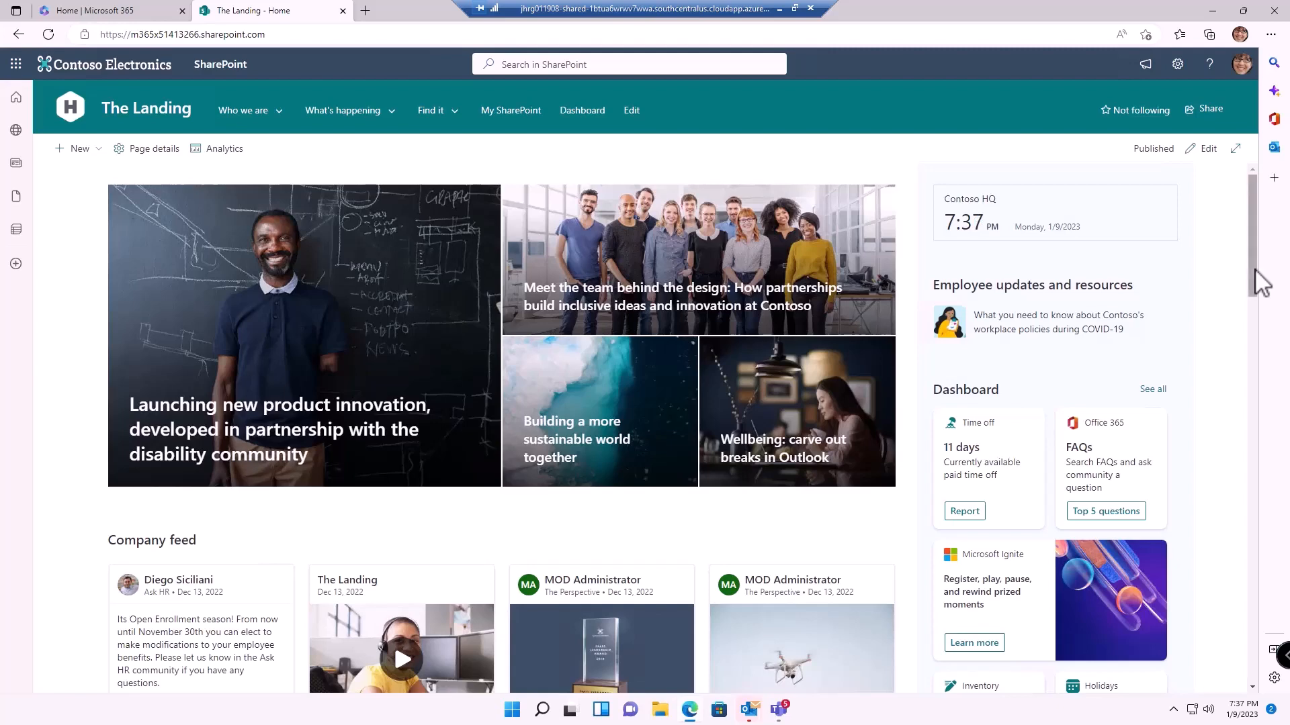
# Scroll The Landing home page down past Company news, Company events and Company and culture
pyautogui.scroll(-3, 1261, 282)
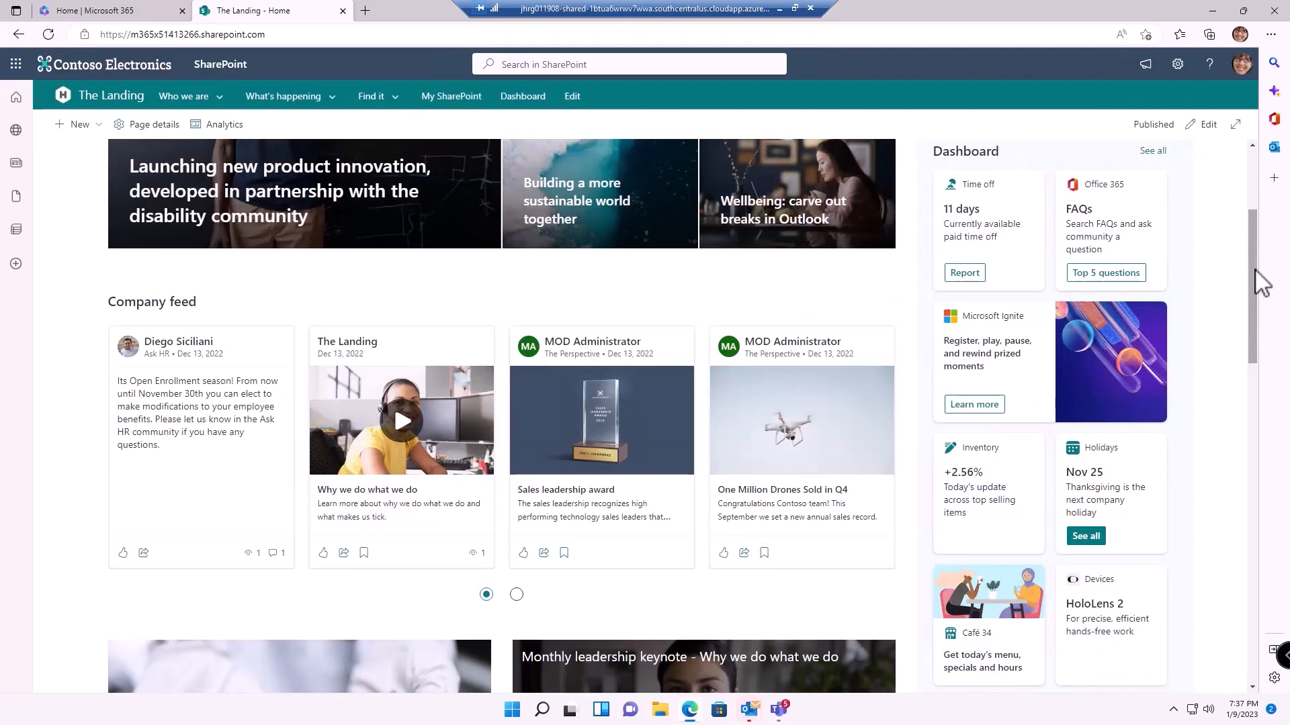
pyautogui.scroll(-3, 1261, 282)
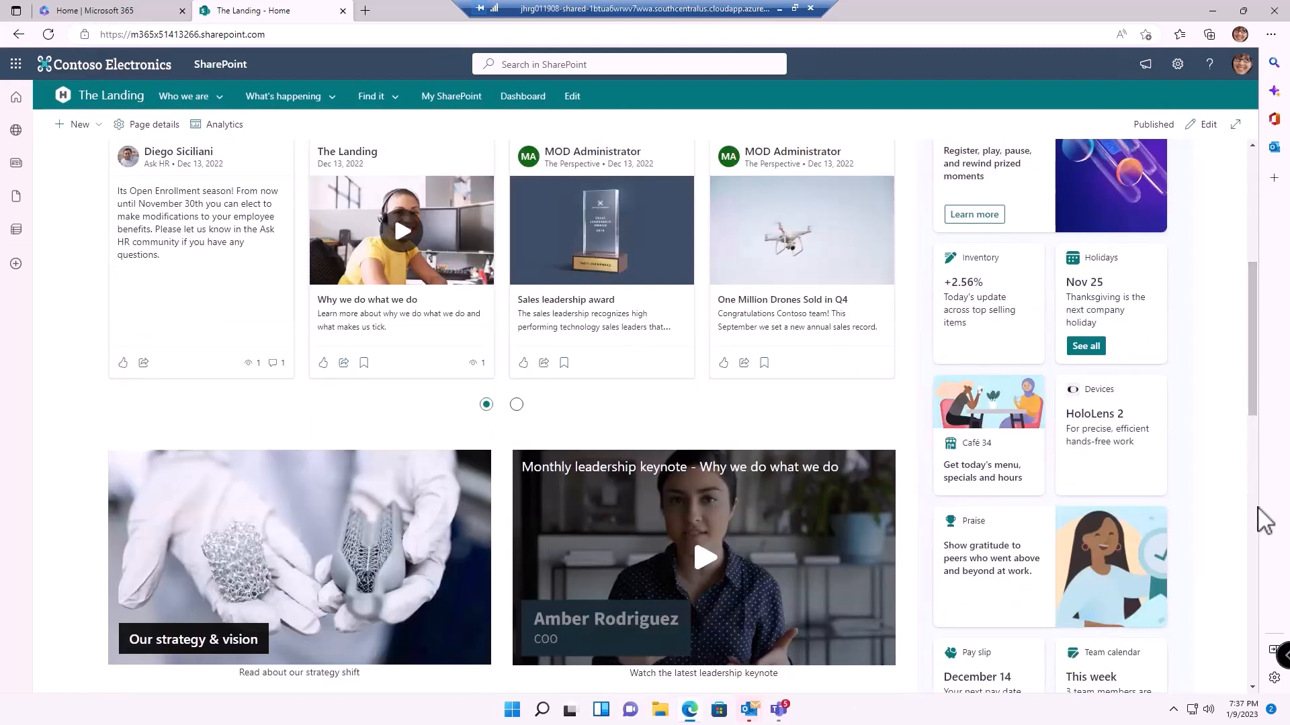
pyautogui.scroll(-8, 1262, 522)
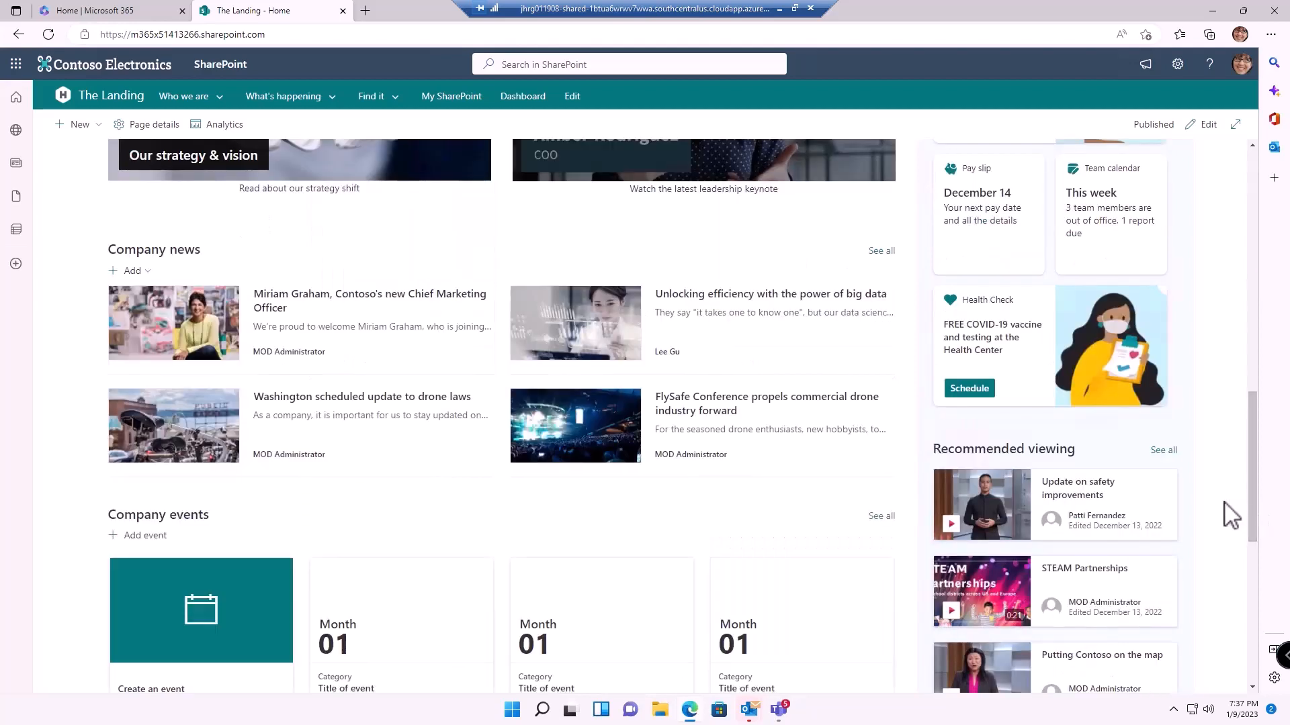
pyautogui.scroll(-6, 1257, 593)
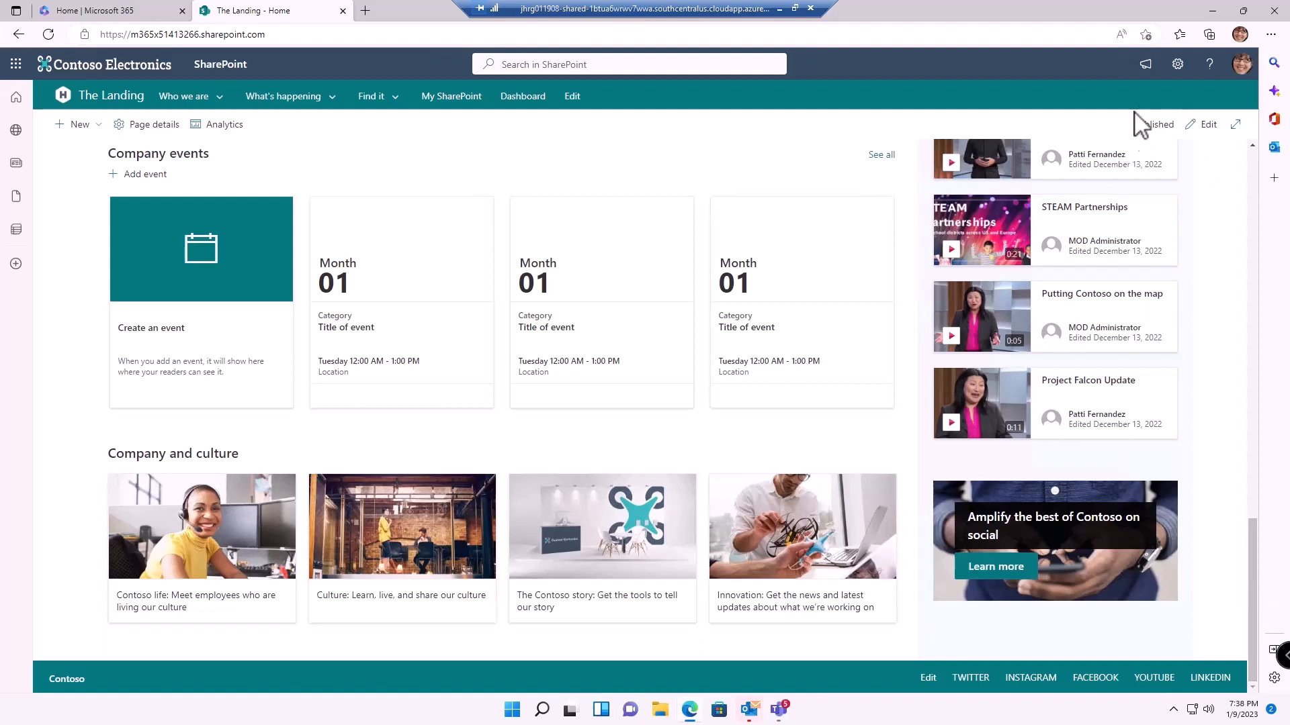
# Go to Site contents via the Settings gear and open the Site Pages library
pyautogui.click(1177, 65)
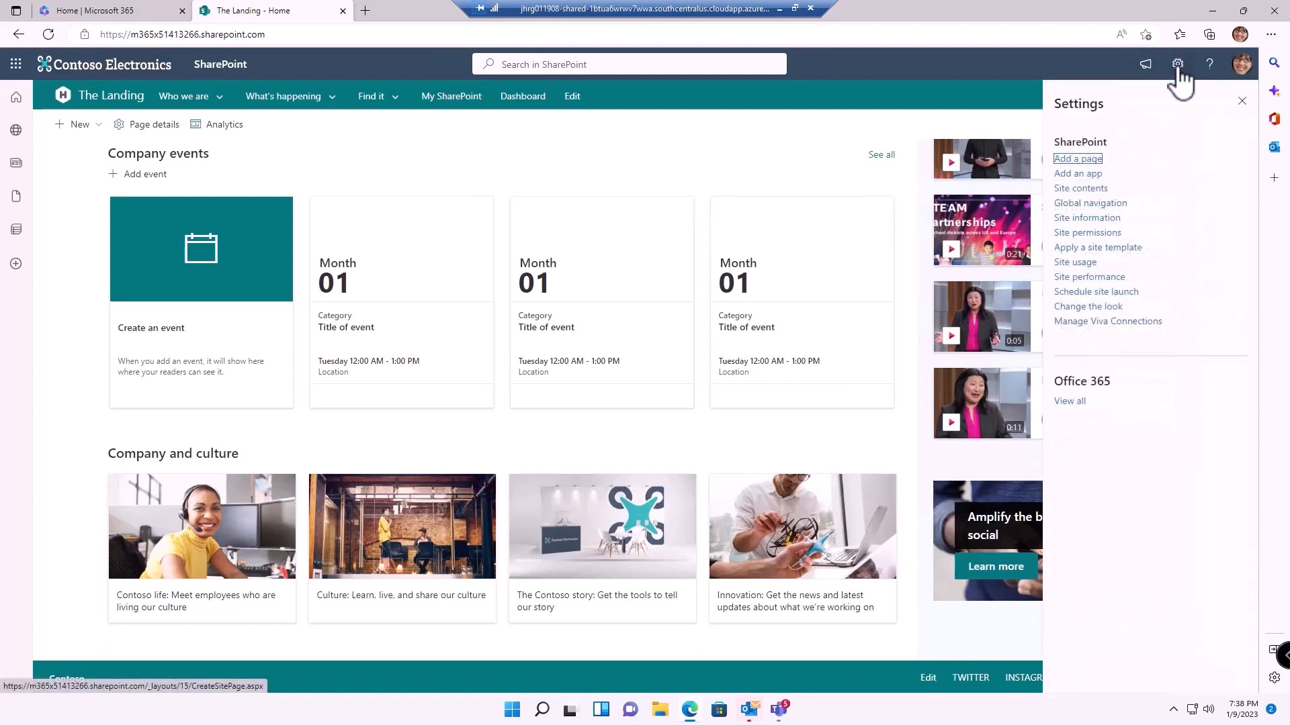
pyautogui.click(1088, 190)
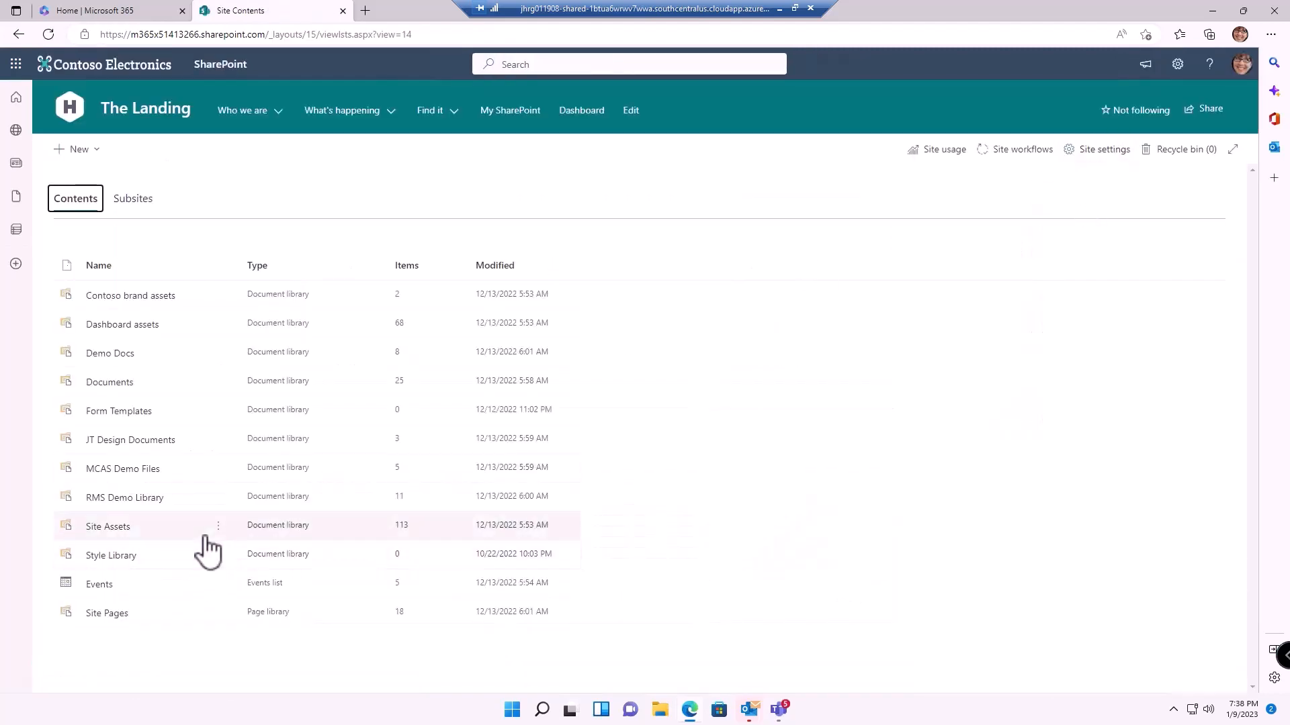
pyautogui.click(102, 617)
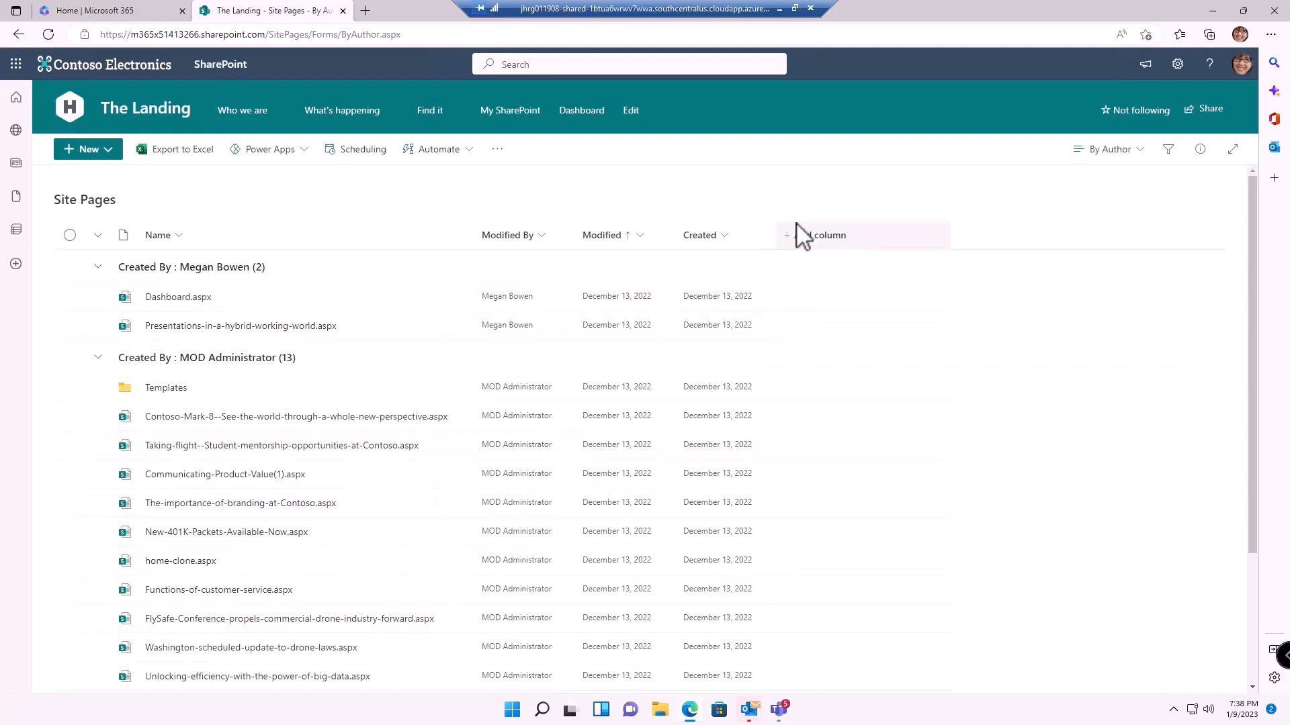
# Start a Choice column named Newsfeed with the description 'Please select the feeds that this content should appear in...'
pyautogui.click(815, 236)
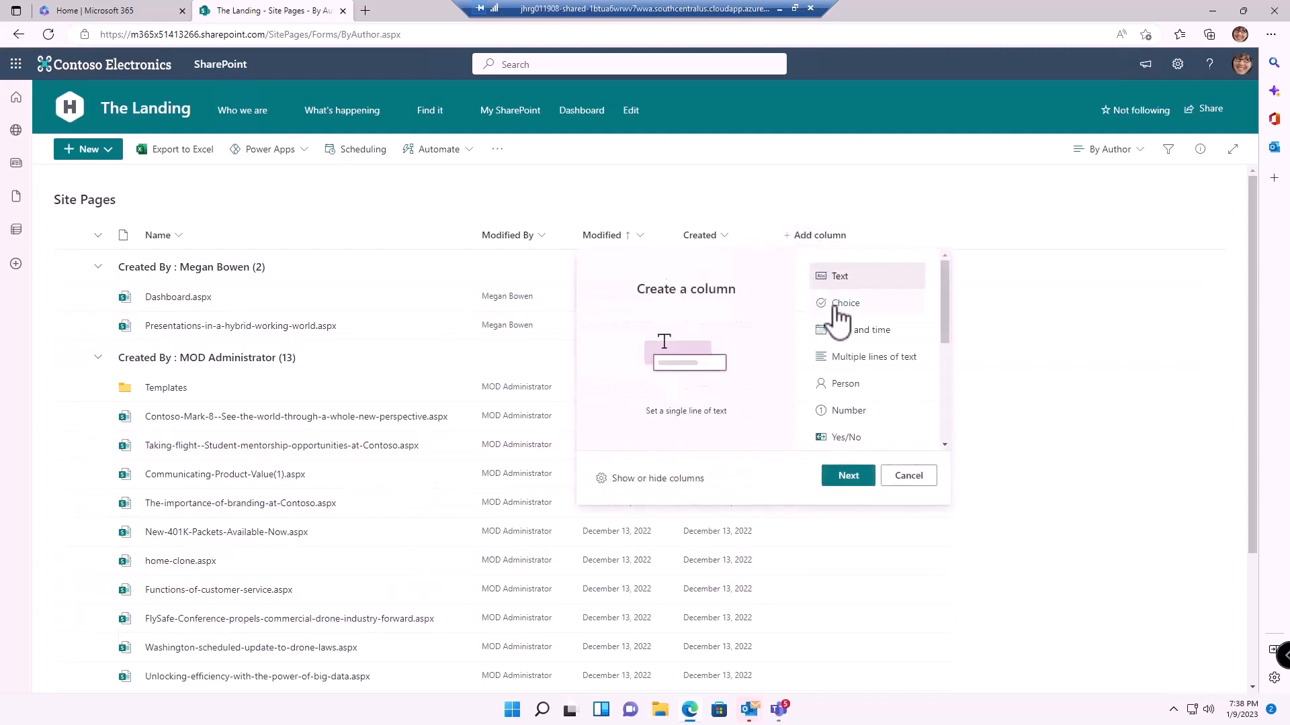
pyautogui.click(840, 305)
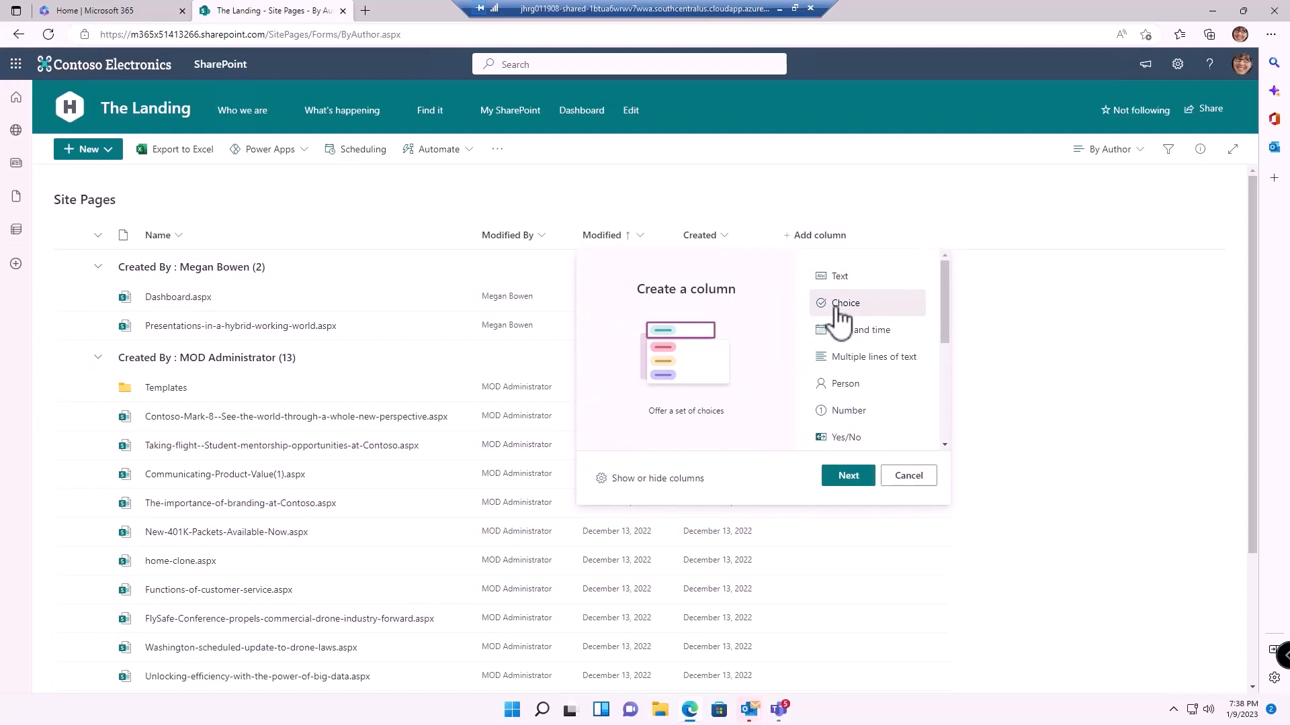
pyautogui.click(845, 477)
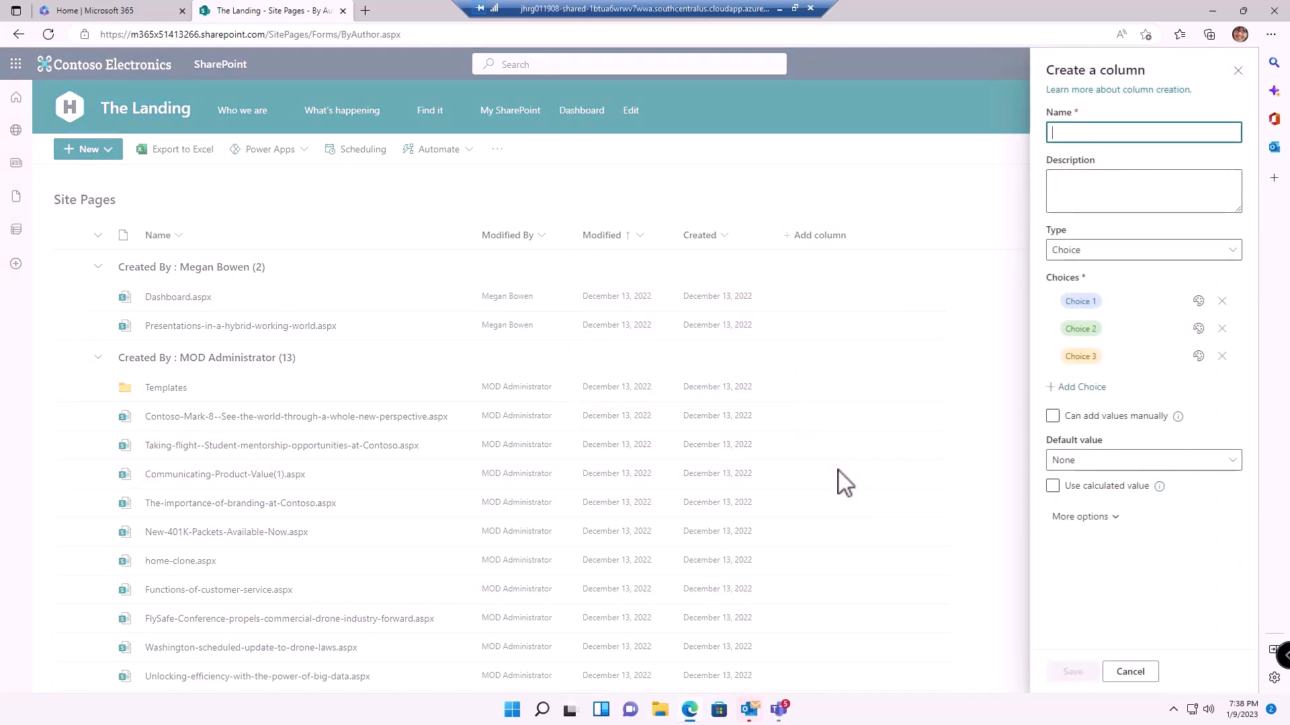
pyautogui.write('Newsfeed')
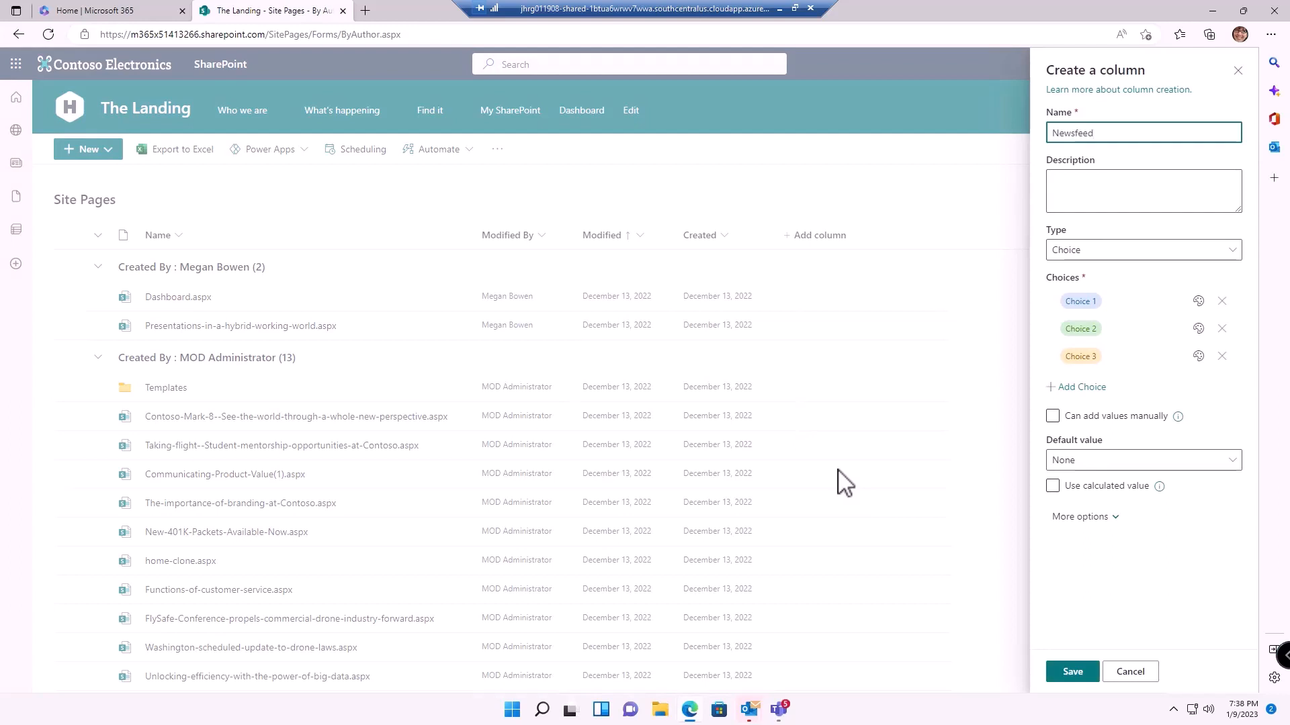
pyautogui.click(1116, 182)
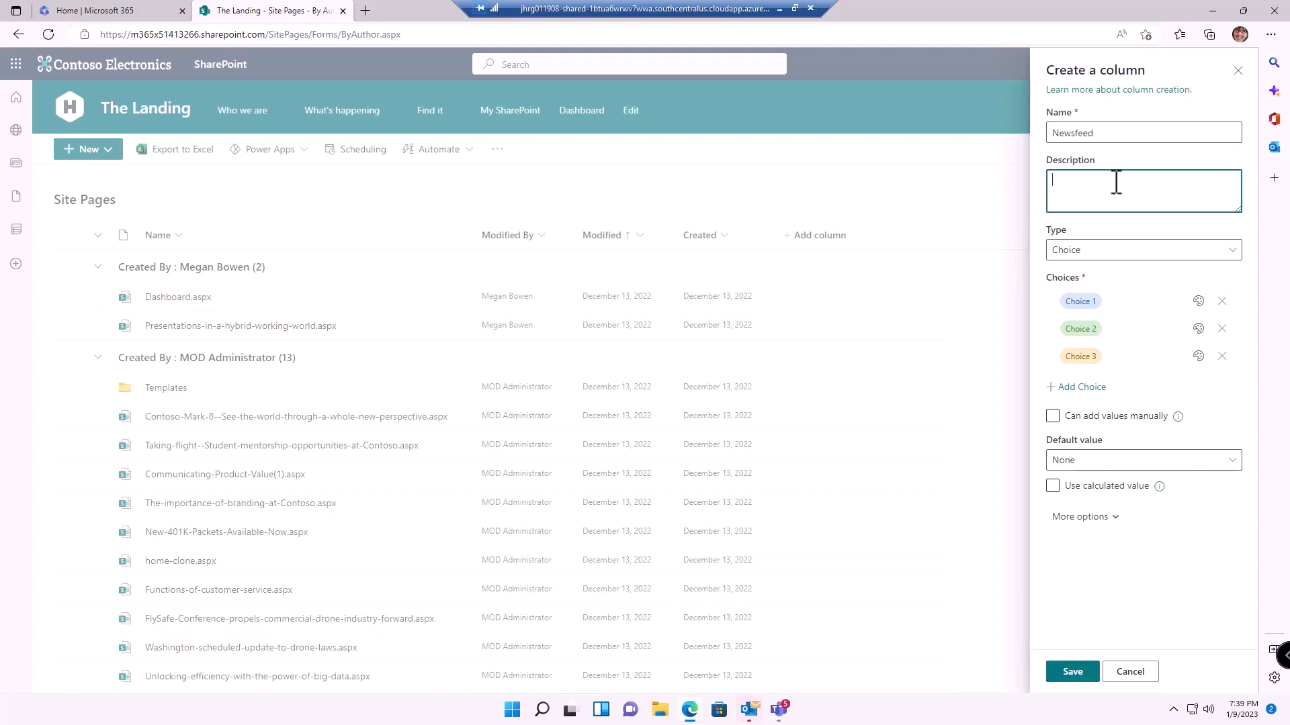
pyautogui.write('Please select the feeds that this content should app')
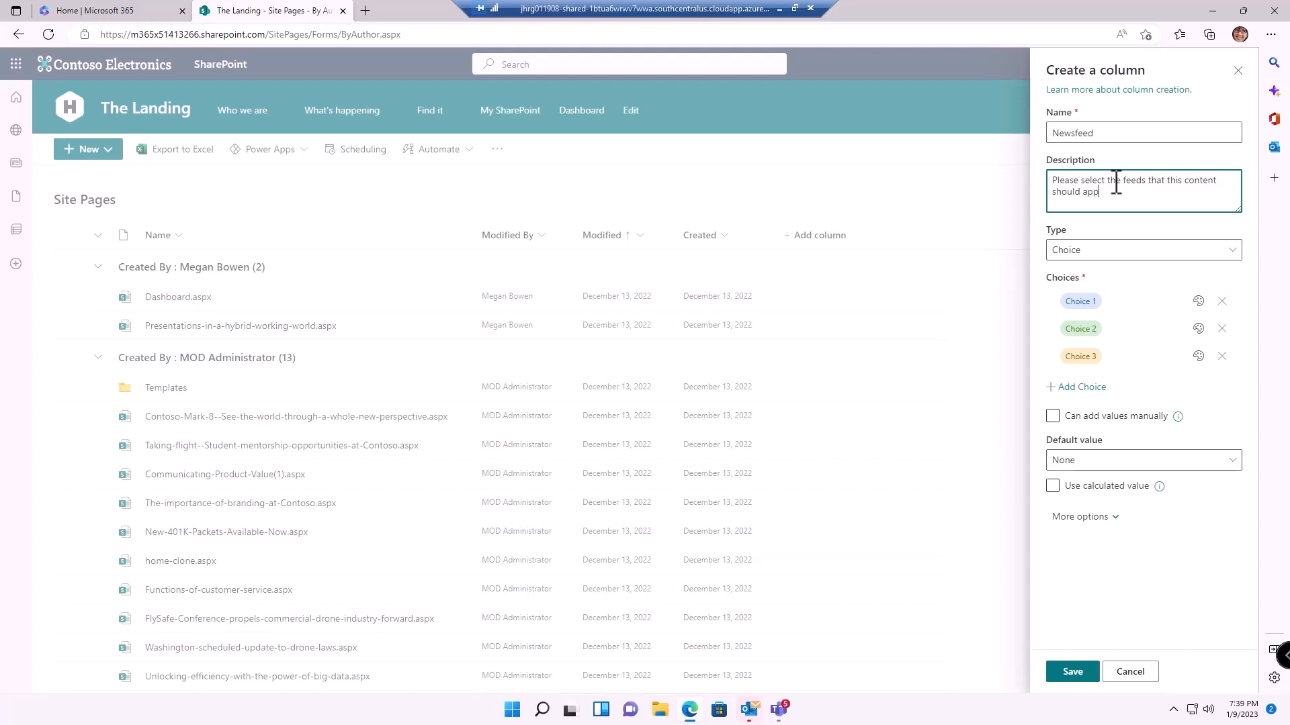
pyautogui.write('ear in...')
# Set the Newsfeed choices to Company News, Culture and President's Corner
pyautogui.click(1123, 301)
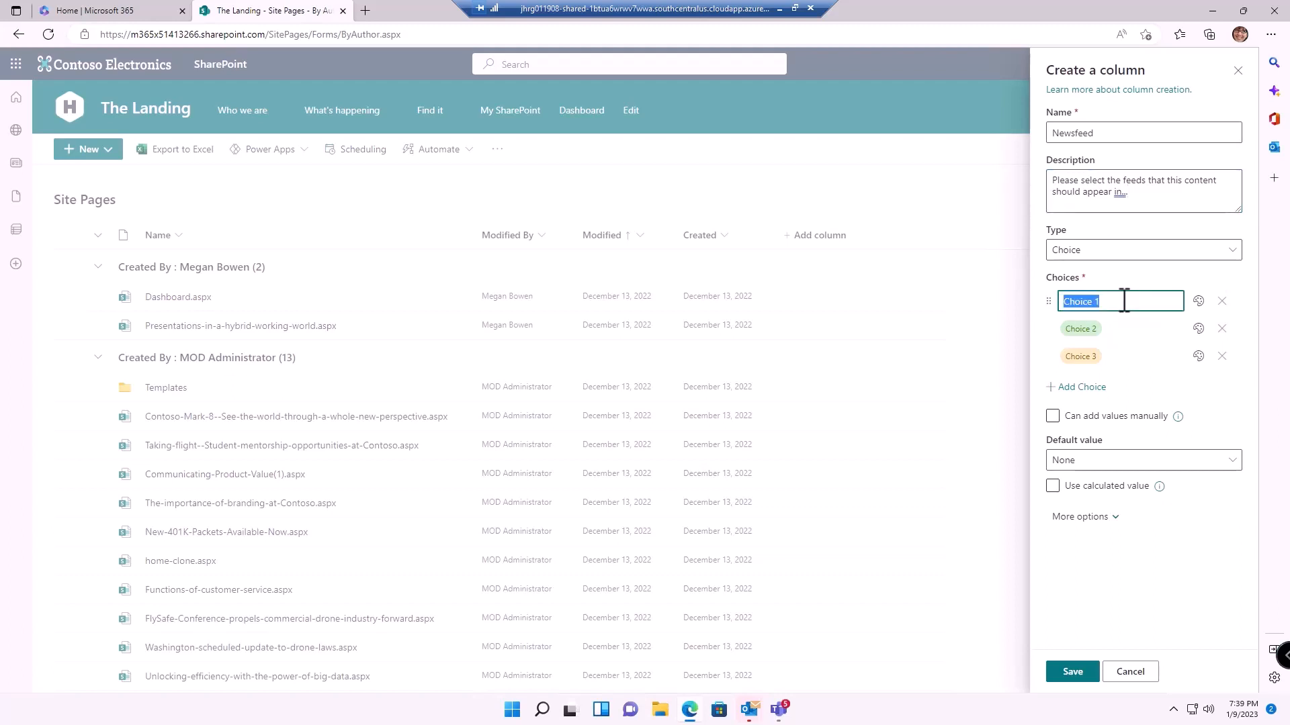
pyautogui.write('Company News')
pyautogui.click(1117, 329)
pyautogui.write('C')
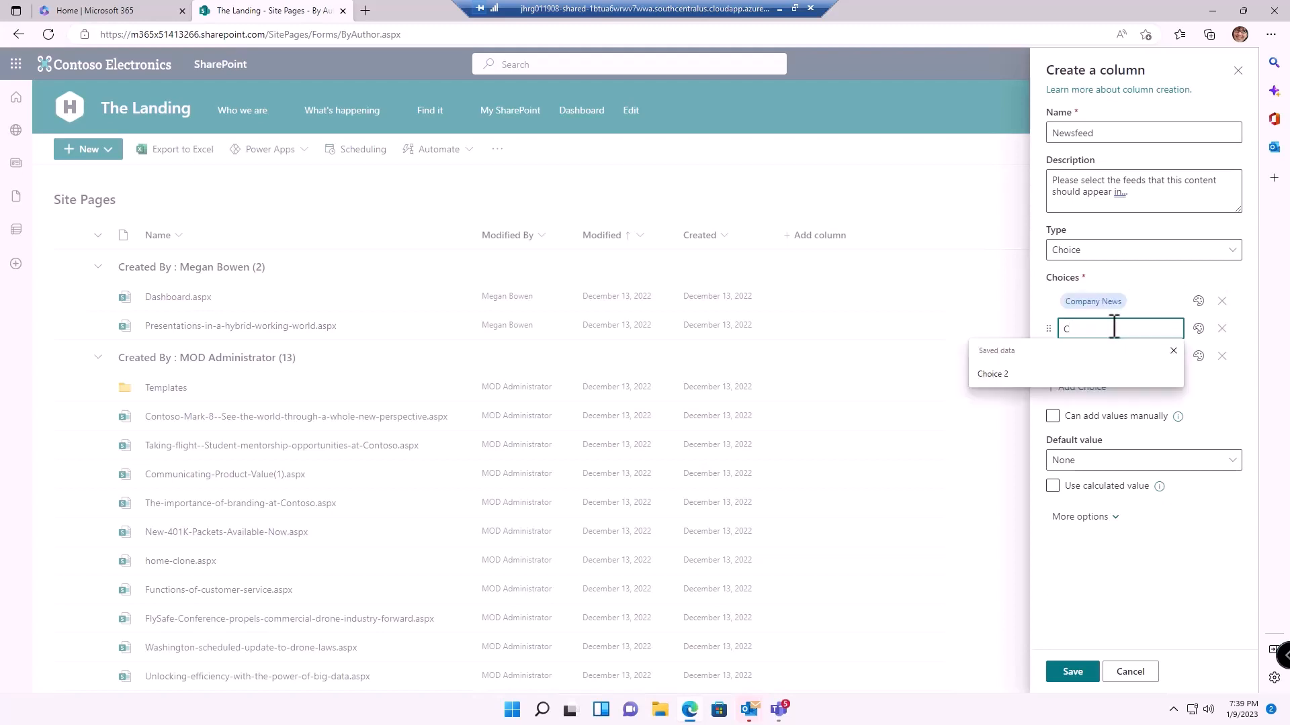
pyautogui.write('ulture')
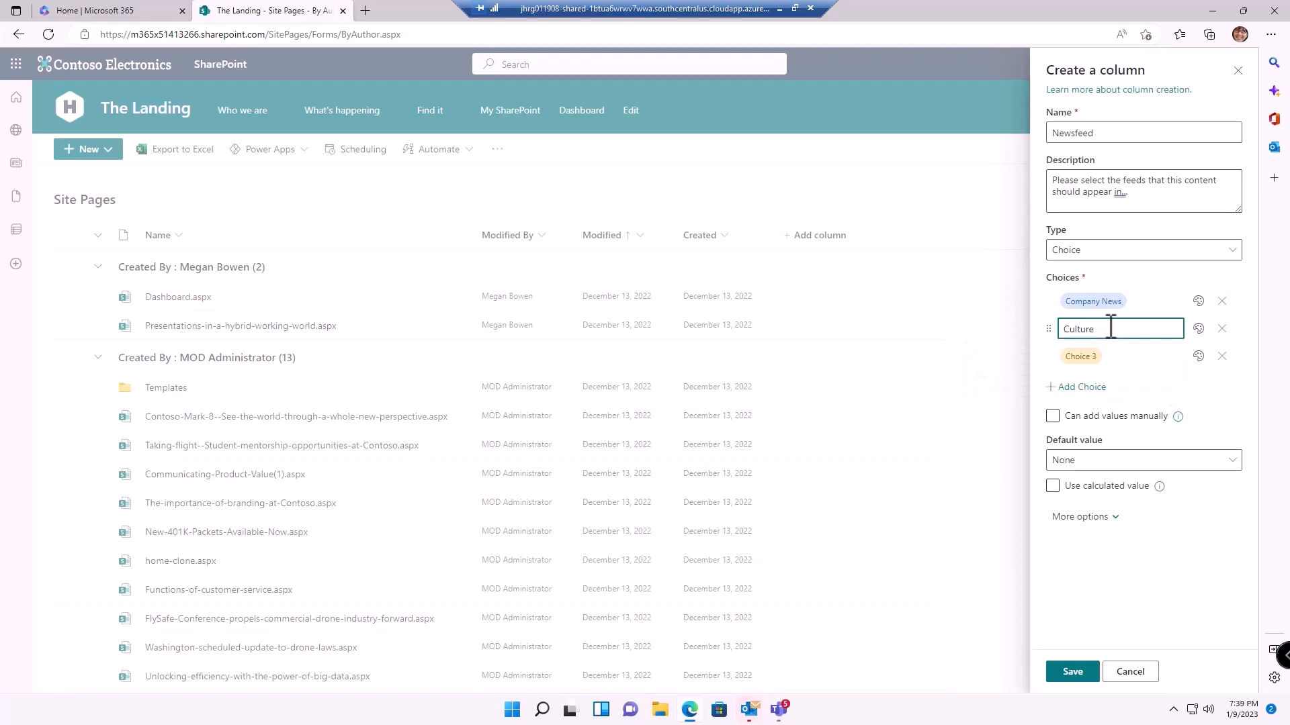
pyautogui.click(1114, 356)
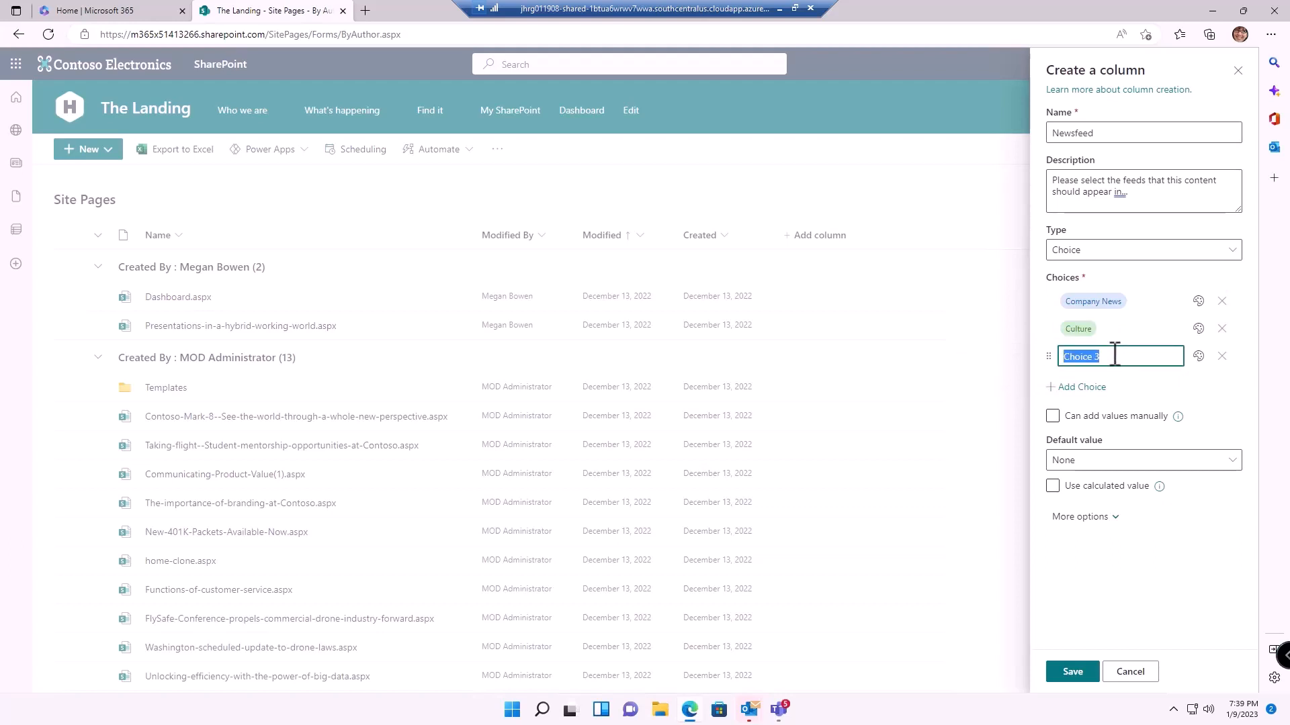
pyautogui.write("President's Co")
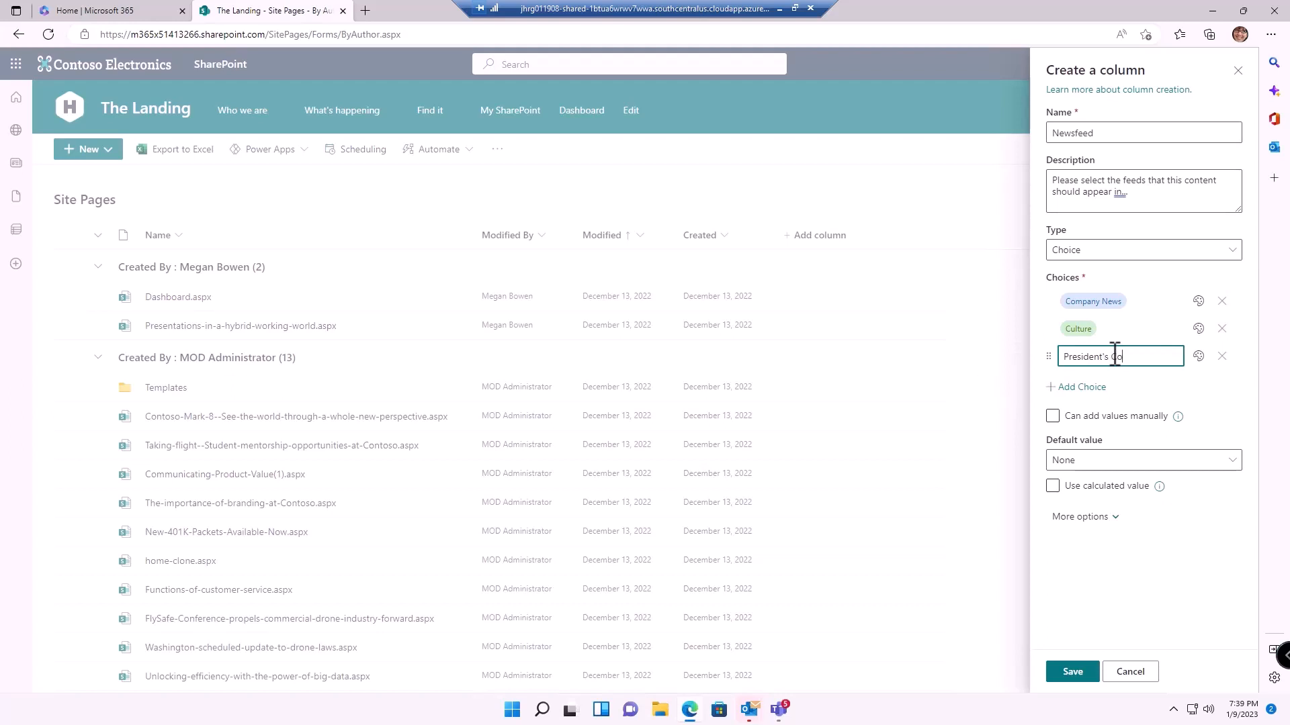
pyautogui.write('rner')
pyautogui.click(1083, 521)
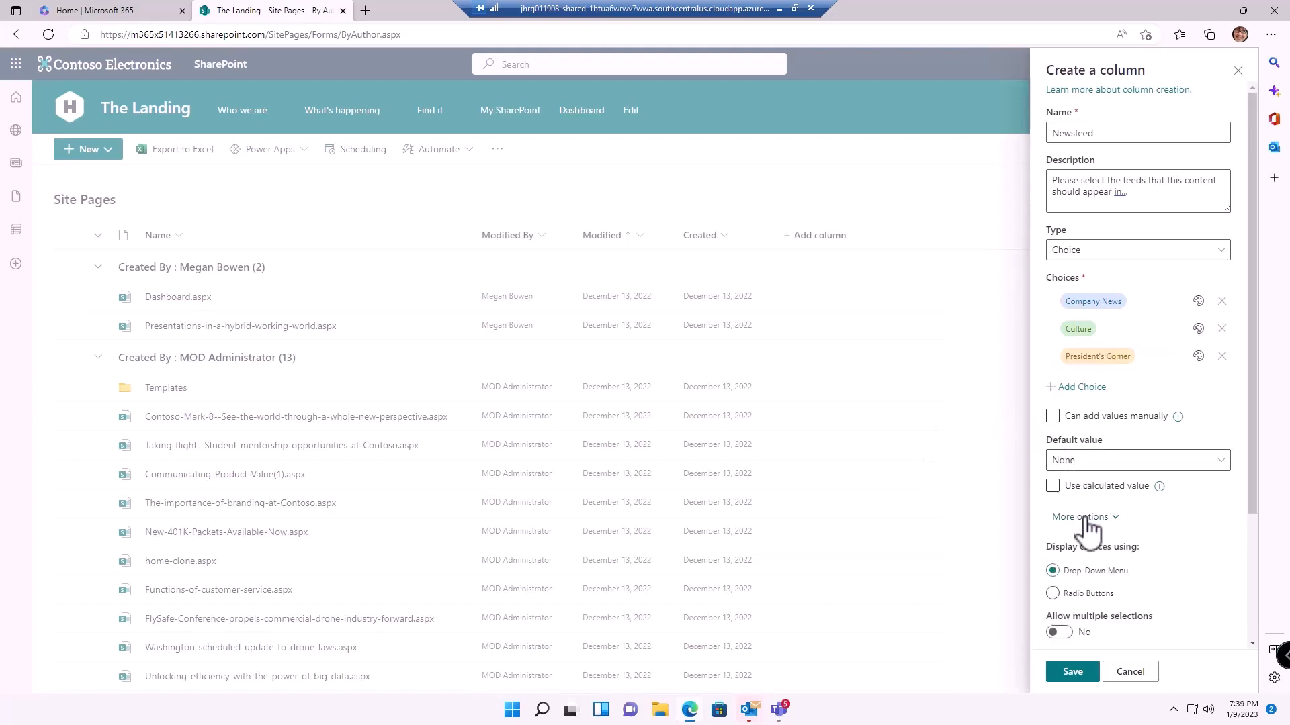
# Allow multiple selections and manually added values for Newsfeed, then save the column
pyautogui.scroll(-1, 1135, 561)
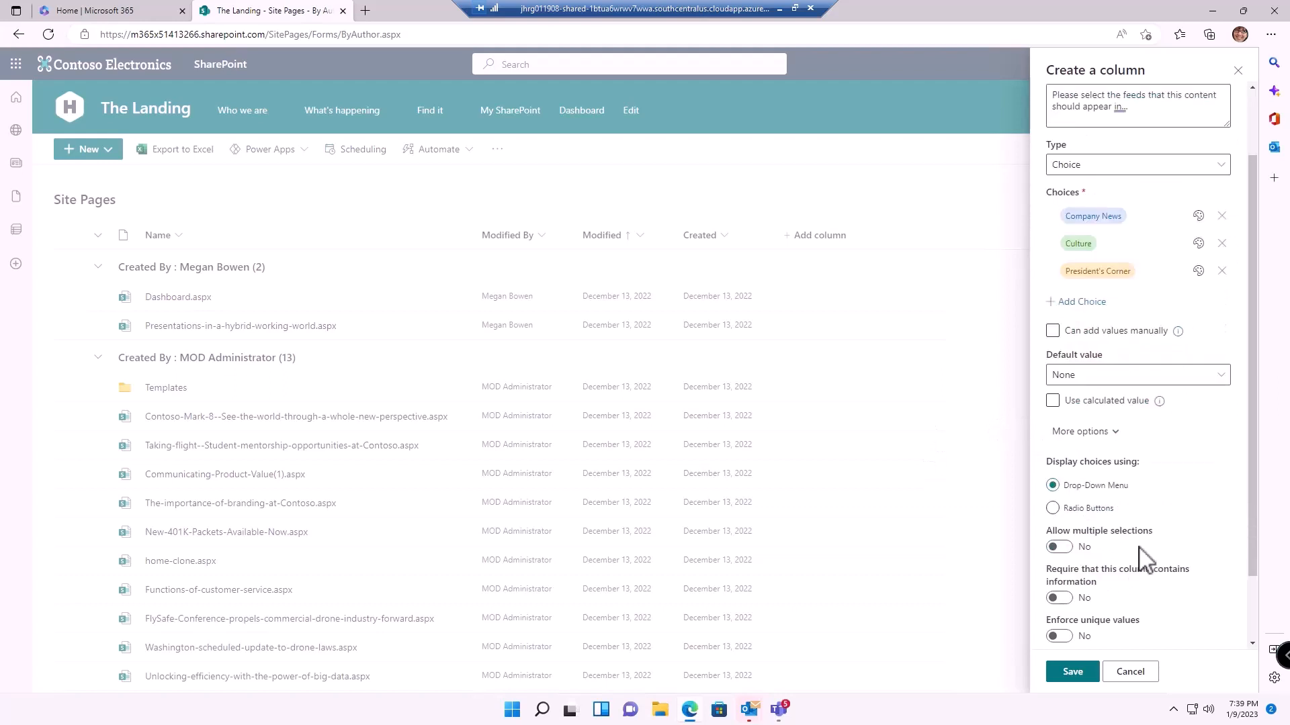
pyautogui.click(1059, 547)
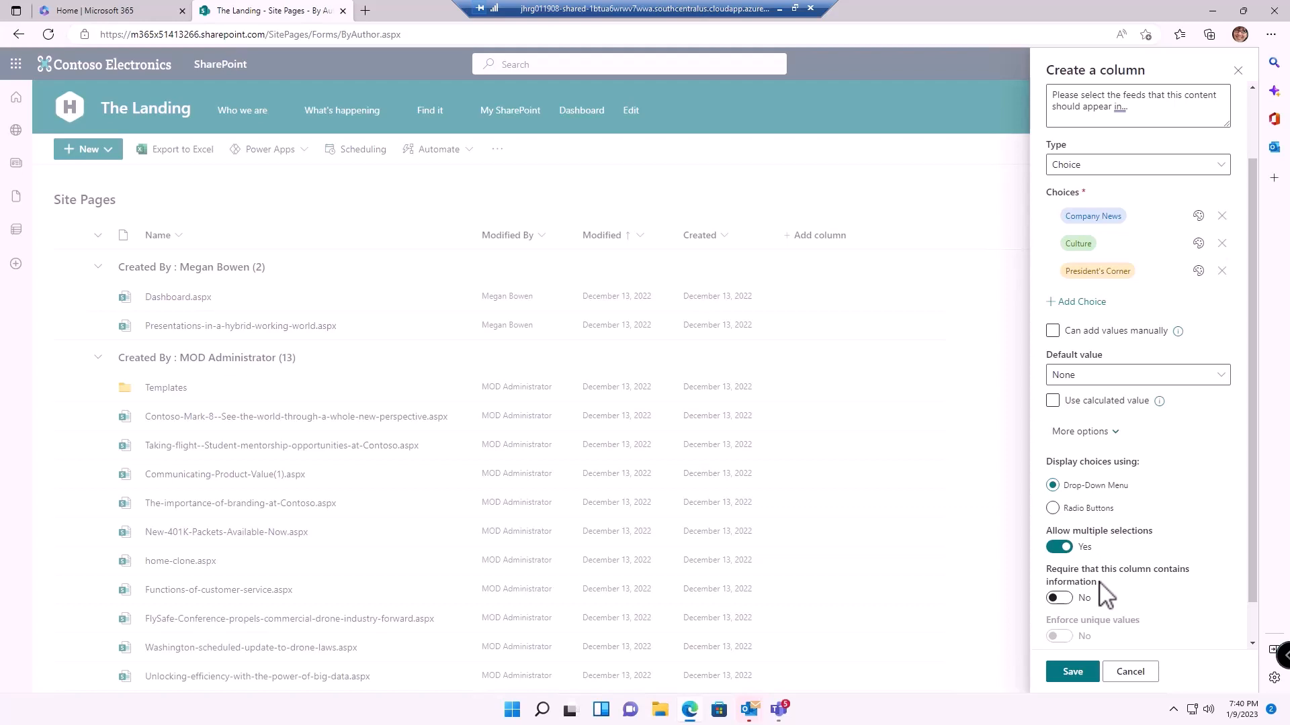
pyautogui.scroll(-1, 1131, 616)
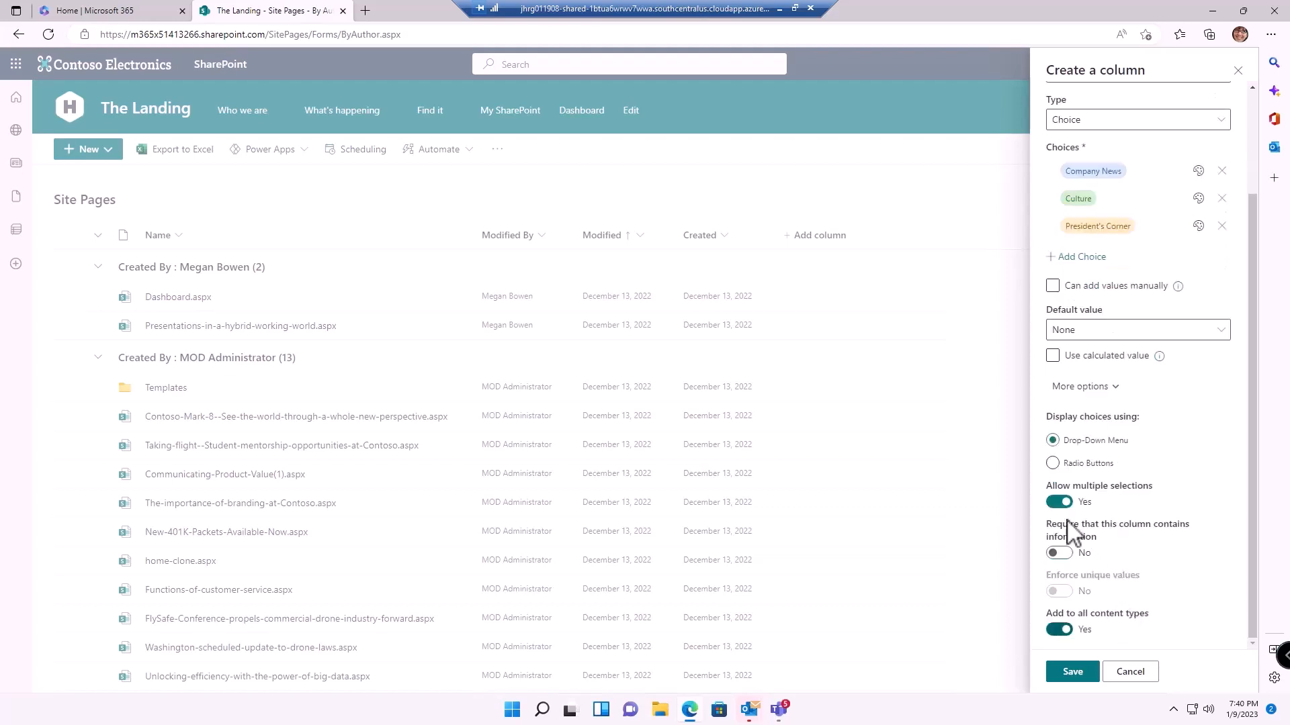
pyautogui.click(1073, 294)
pyautogui.click(1072, 672)
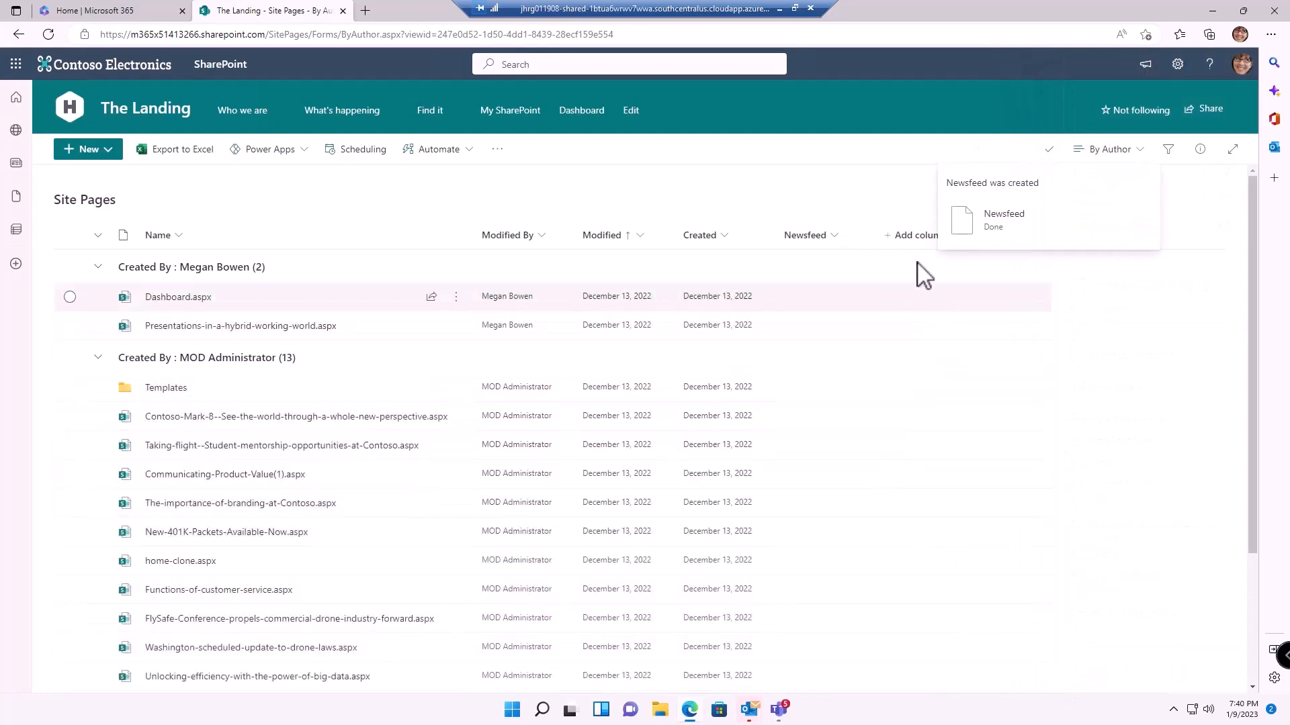
# Create a Date and time column named Expiration Date in Site Pages
pyautogui.click(928, 239)
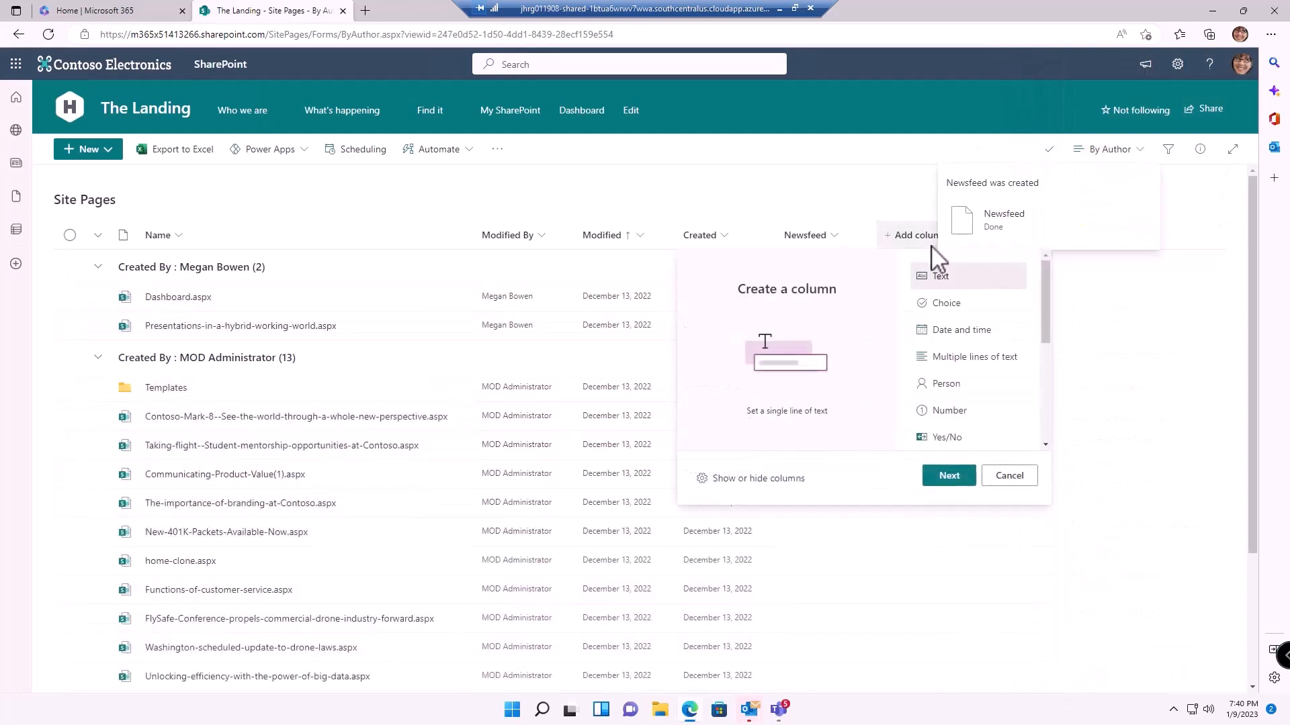
pyautogui.click(957, 331)
pyautogui.click(957, 481)
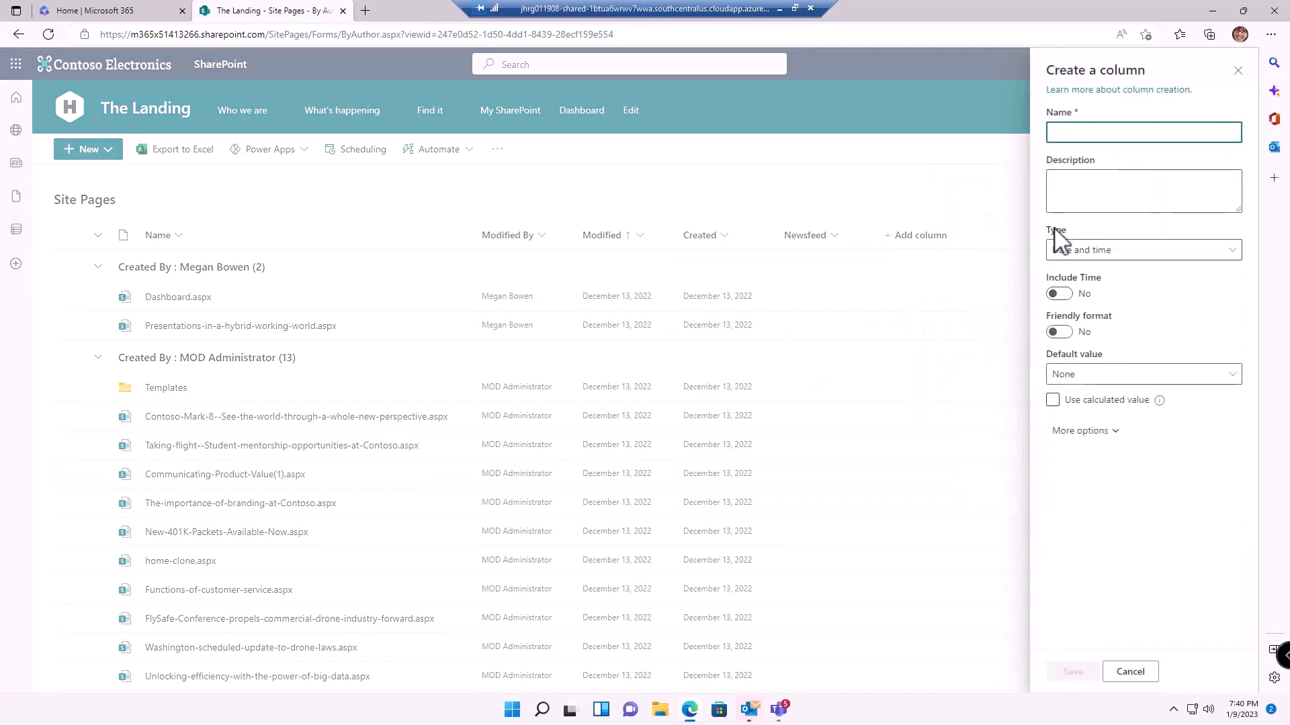
pyautogui.write('Expiration Date')
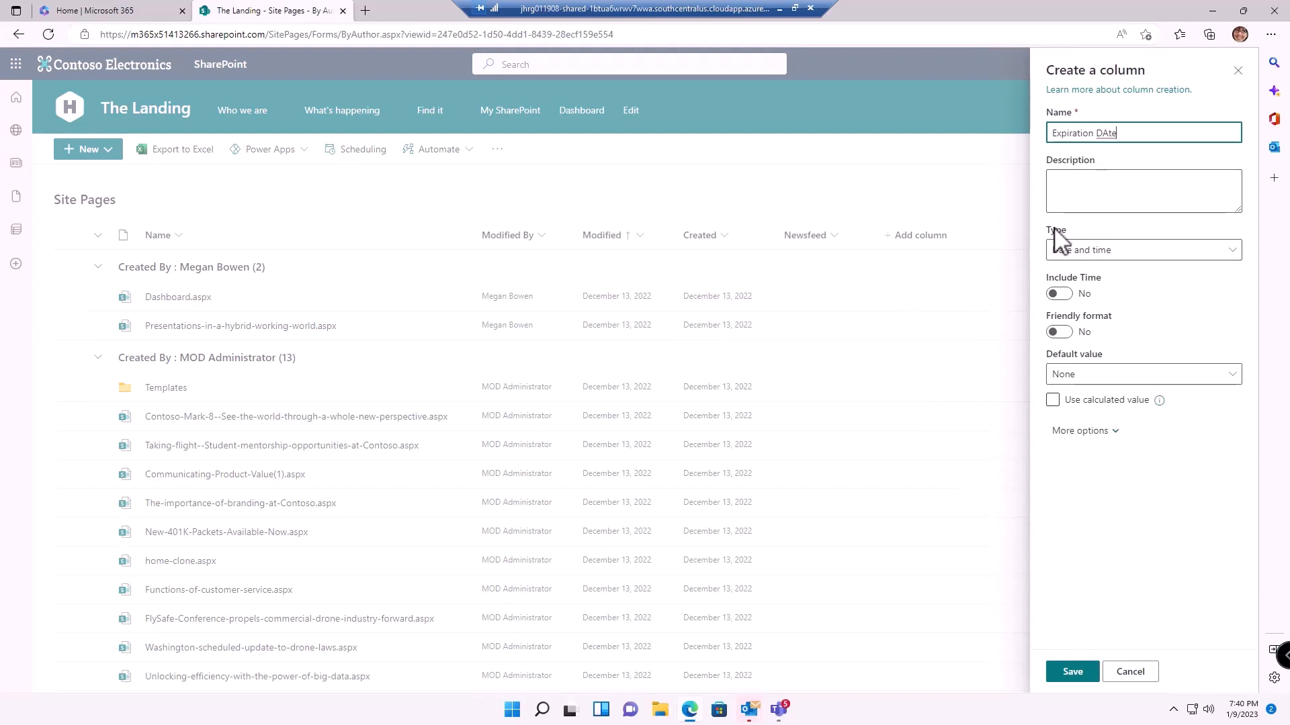
pyautogui.click(1095, 254)
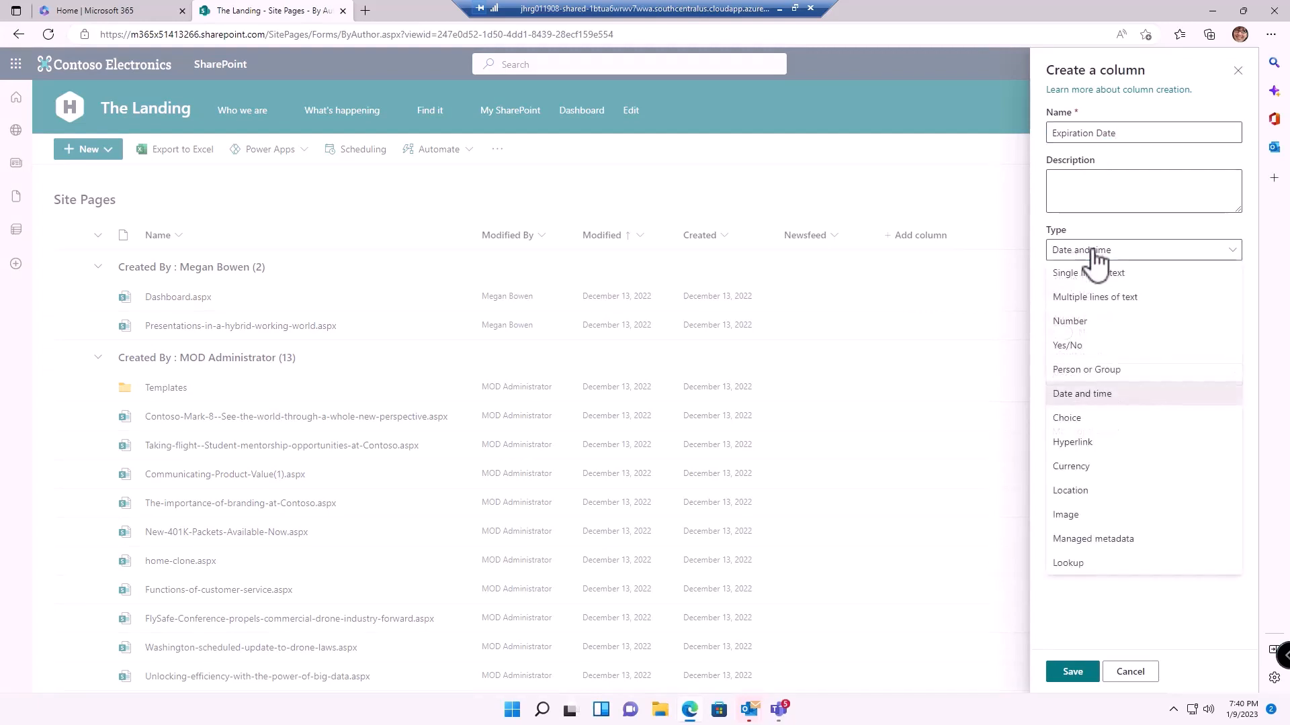
pyautogui.click(1082, 393)
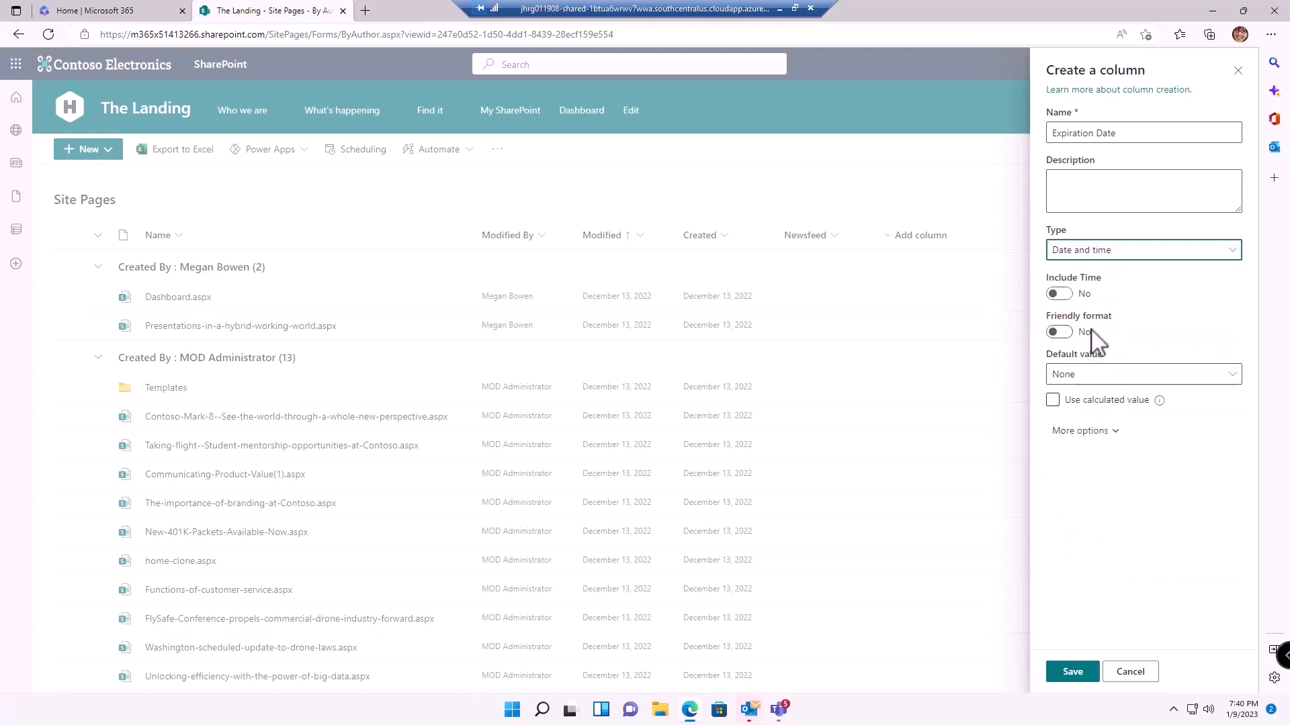
pyautogui.click(1074, 673)
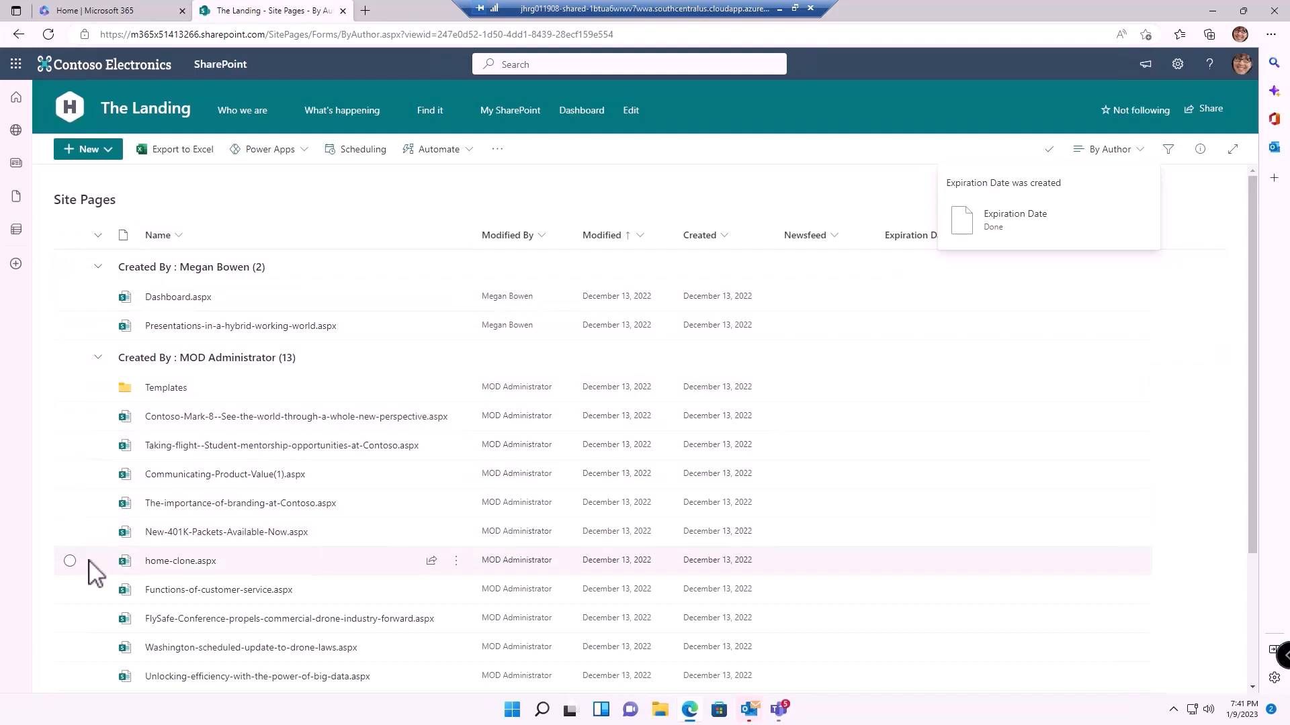
# Tag the Contoso-Mark-8, Taking-flight and FlySafe pages with Newsfeed Company News and save
pyautogui.click(89, 594)
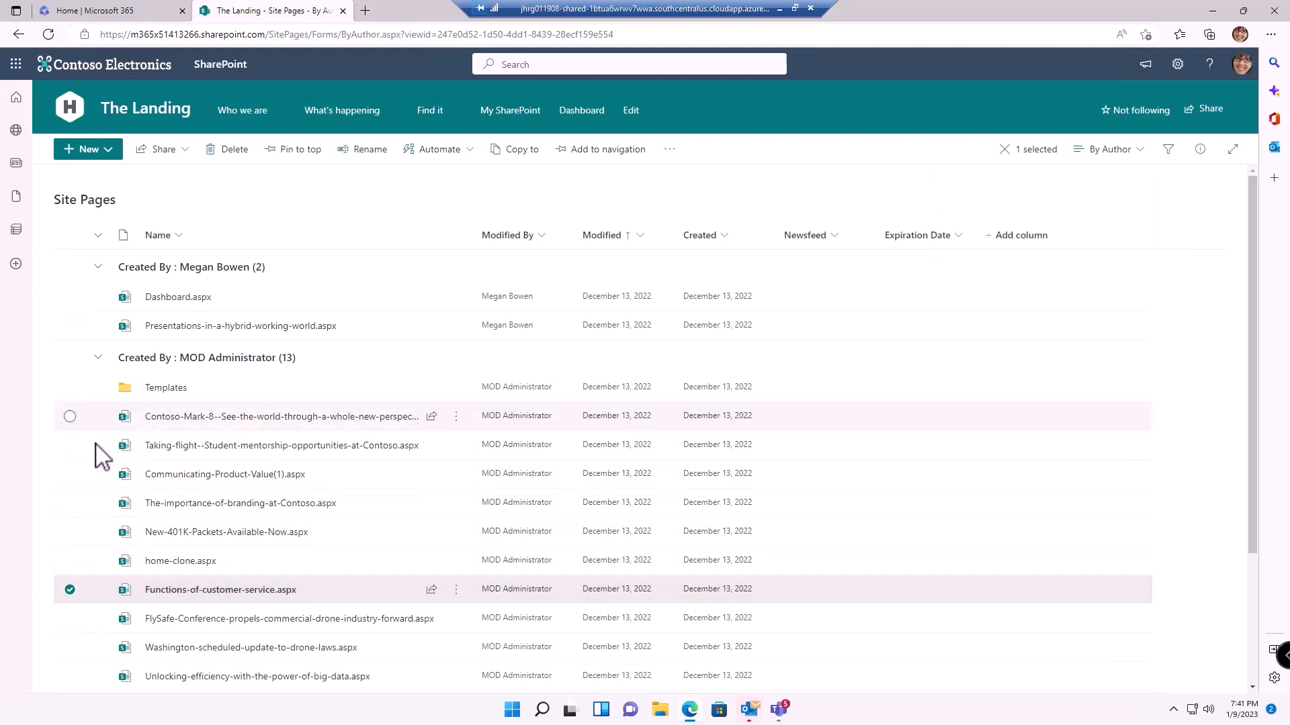
pyautogui.click(91, 422)
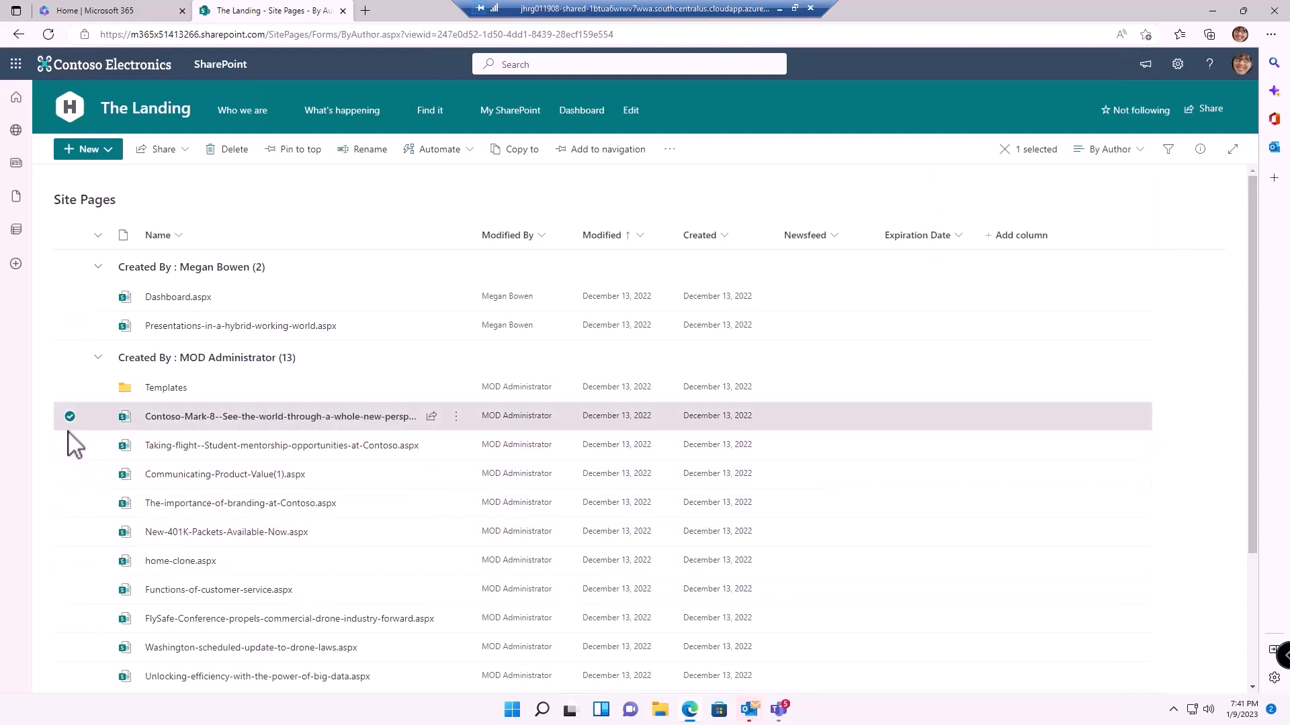
pyautogui.click(70, 446)
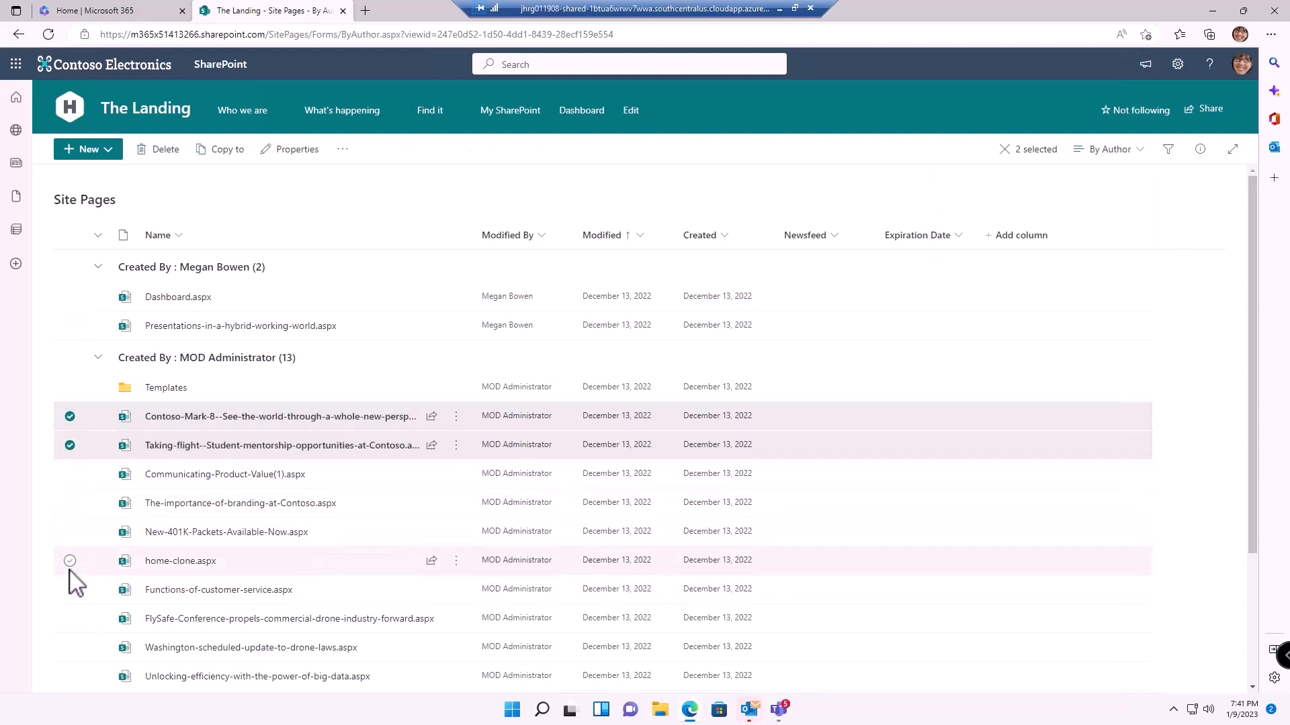
pyautogui.click(70, 619)
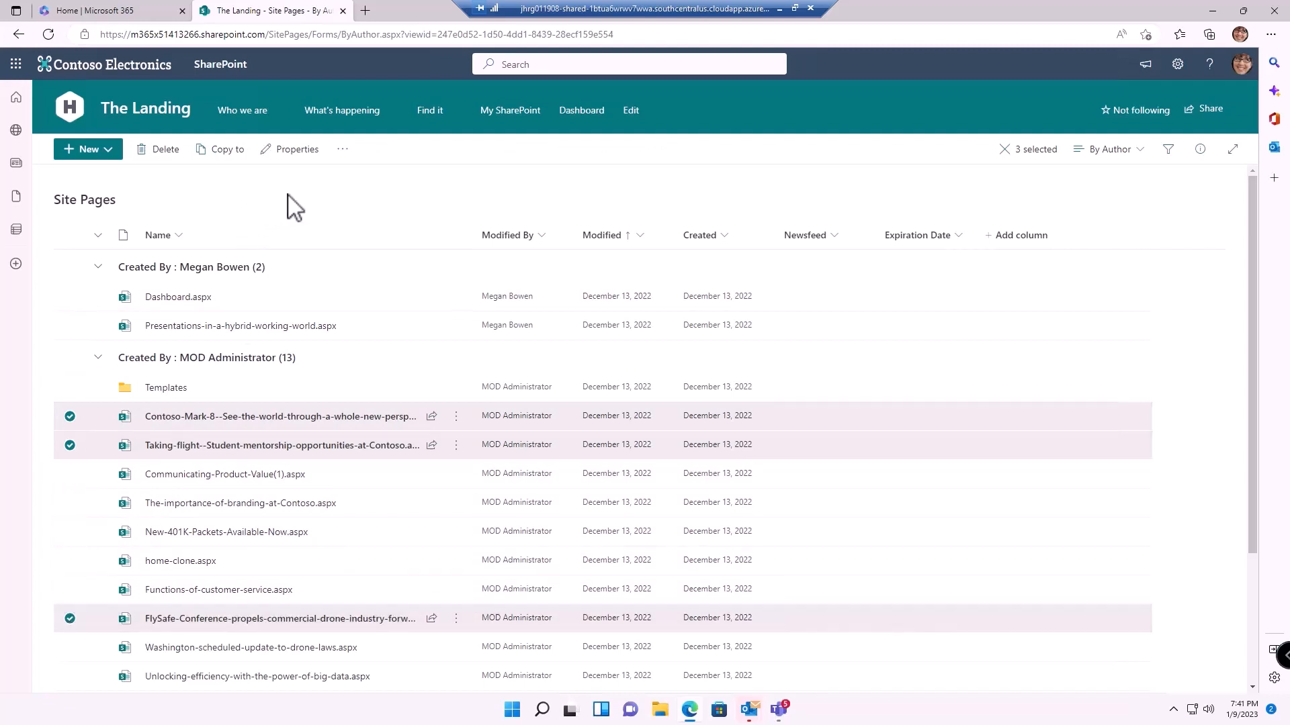
pyautogui.click(290, 150)
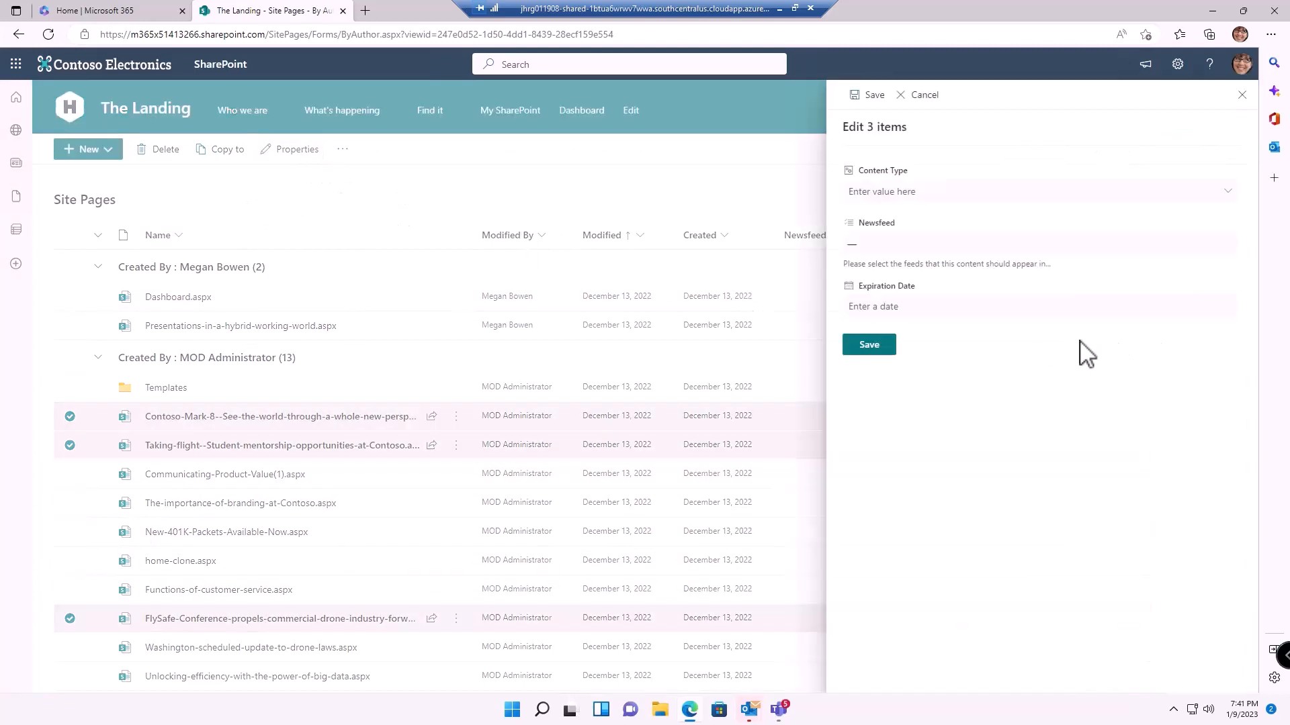
pyautogui.click(893, 243)
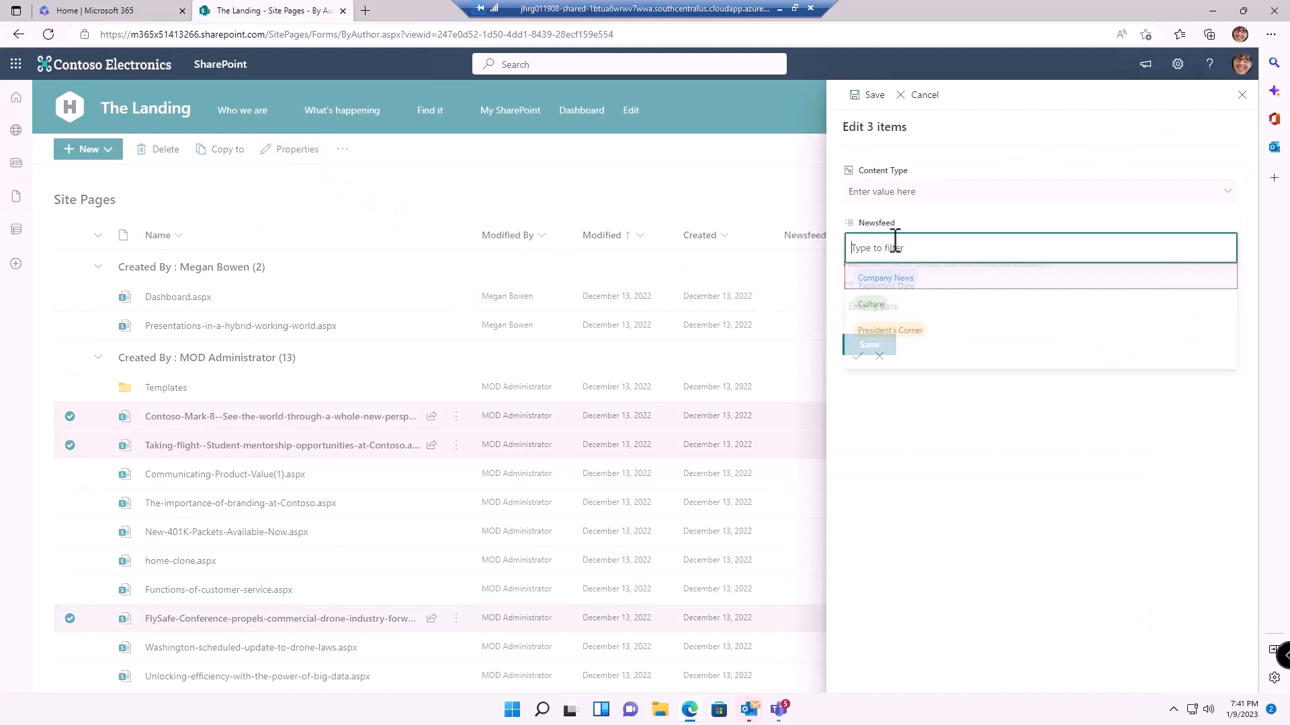
pyautogui.click(893, 283)
pyautogui.click(859, 360)
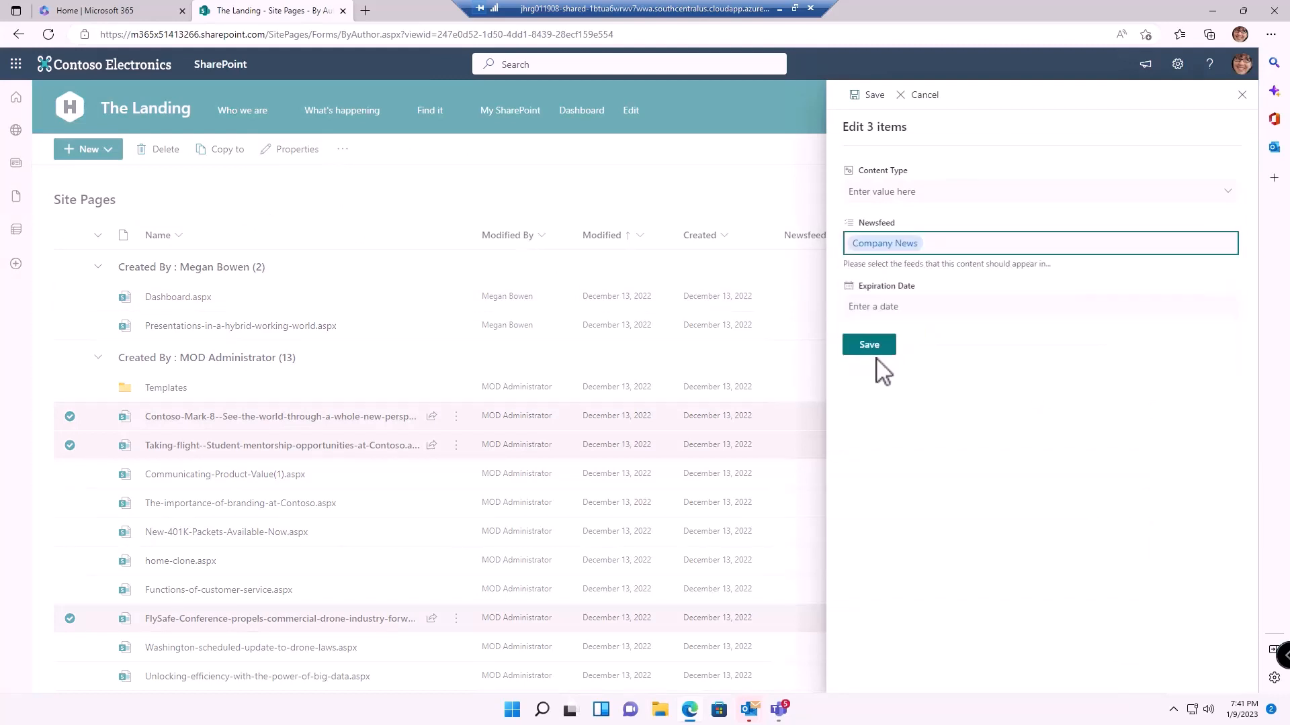
pyautogui.click(882, 350)
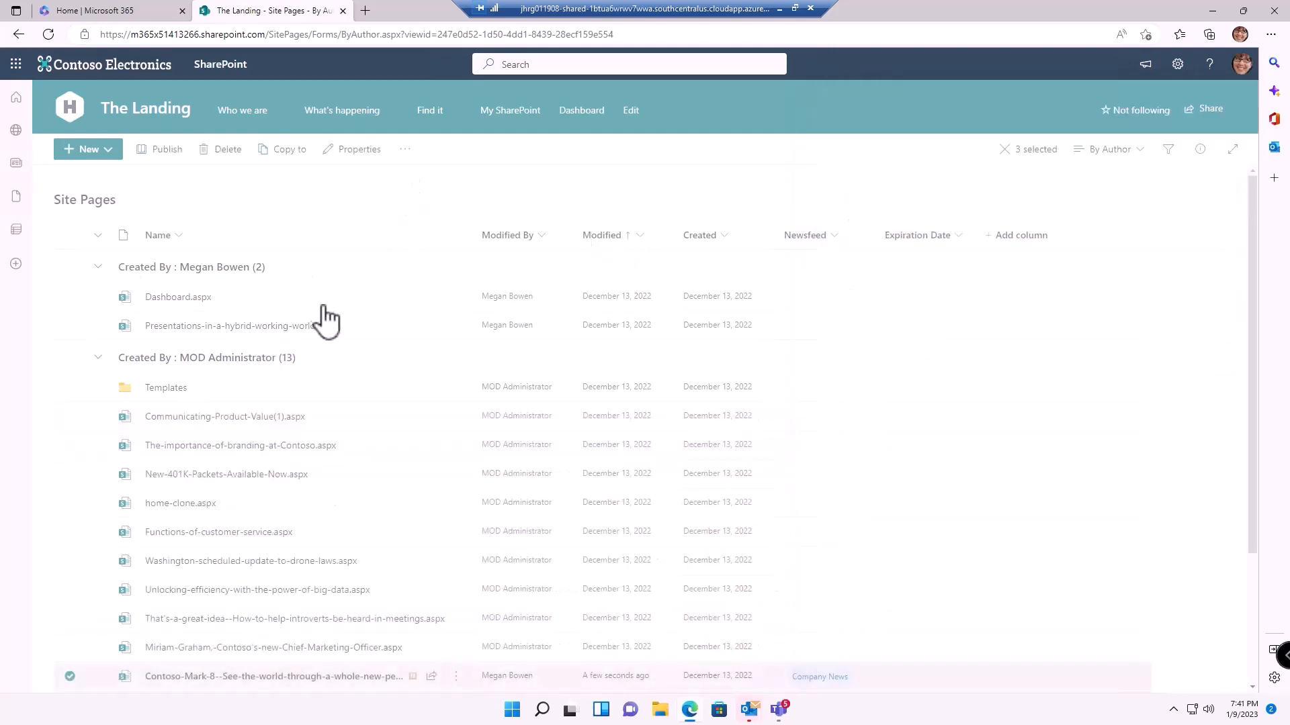
# Deselect those three pages and select the Chief Marketing Officer page
pyautogui.scroll(-1, 277, 416)
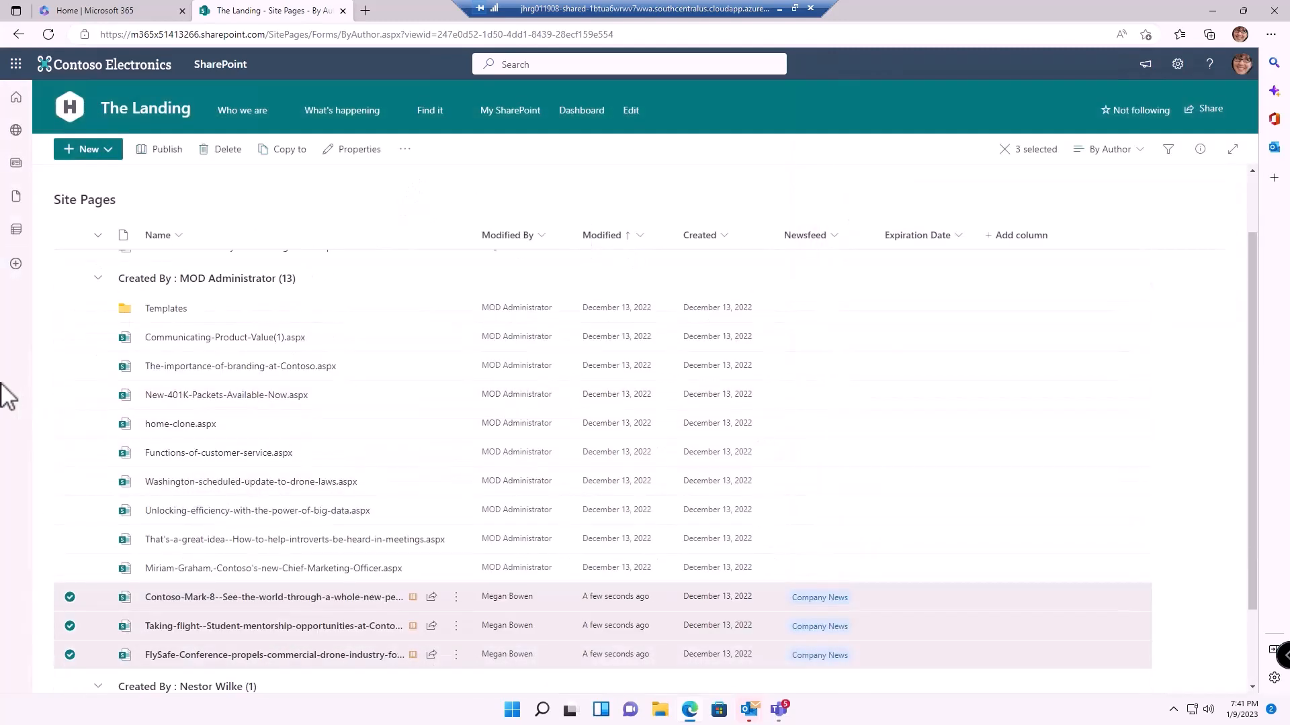
pyautogui.click(70, 597)
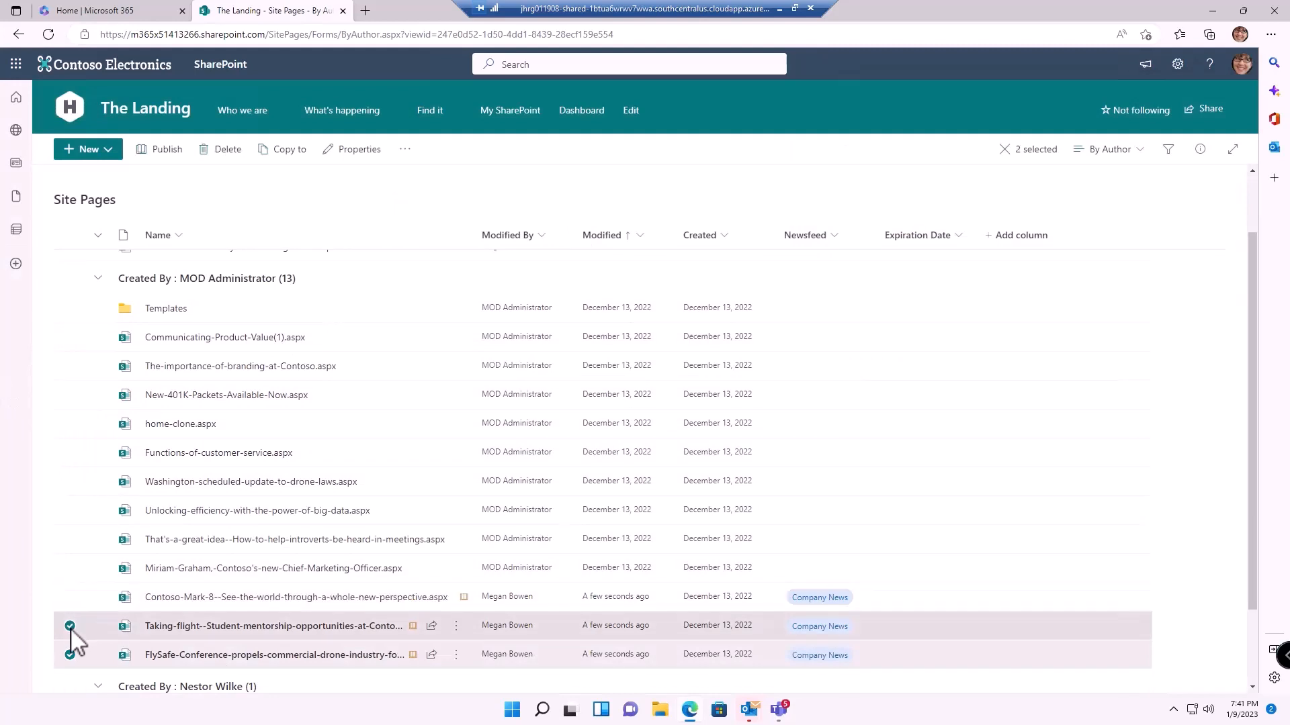
pyautogui.click(70, 626)
pyautogui.click(70, 655)
pyautogui.click(70, 569)
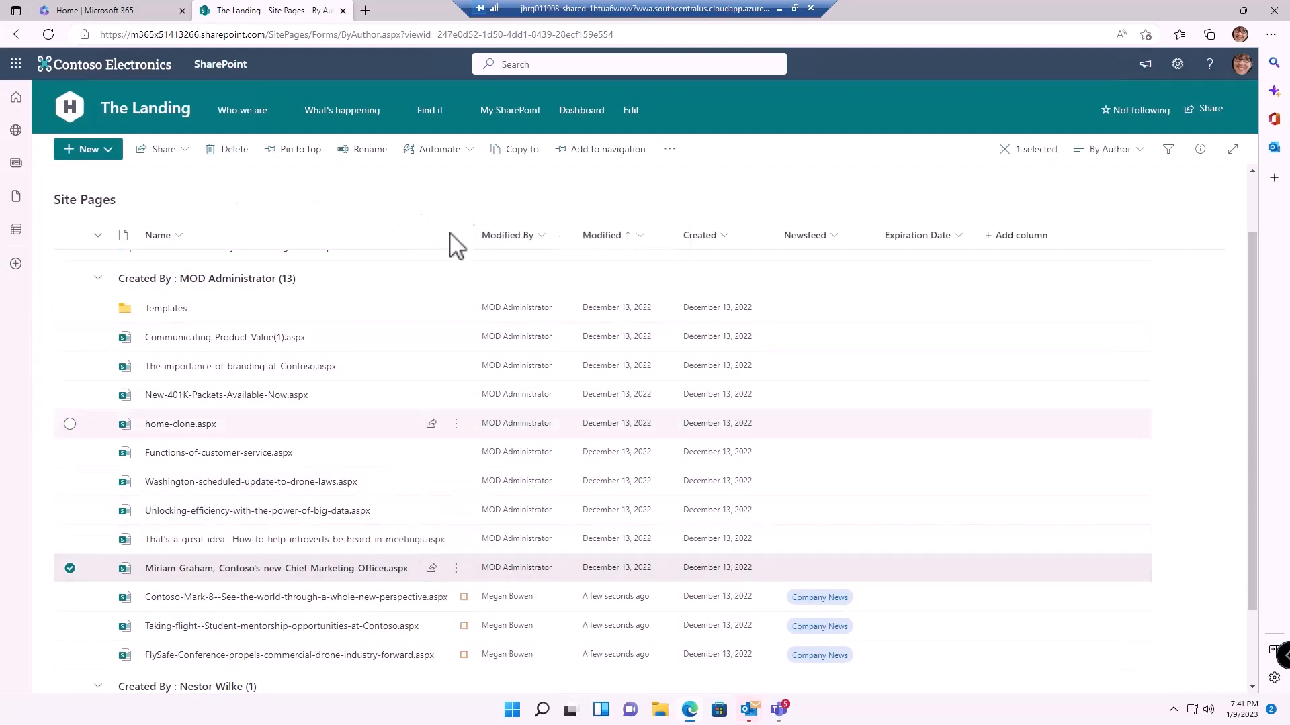
# Set the Chief Marketing Officer page's Newsfeed to President's Corner in its properties
pyautogui.click(674, 151)
pyautogui.click(693, 177)
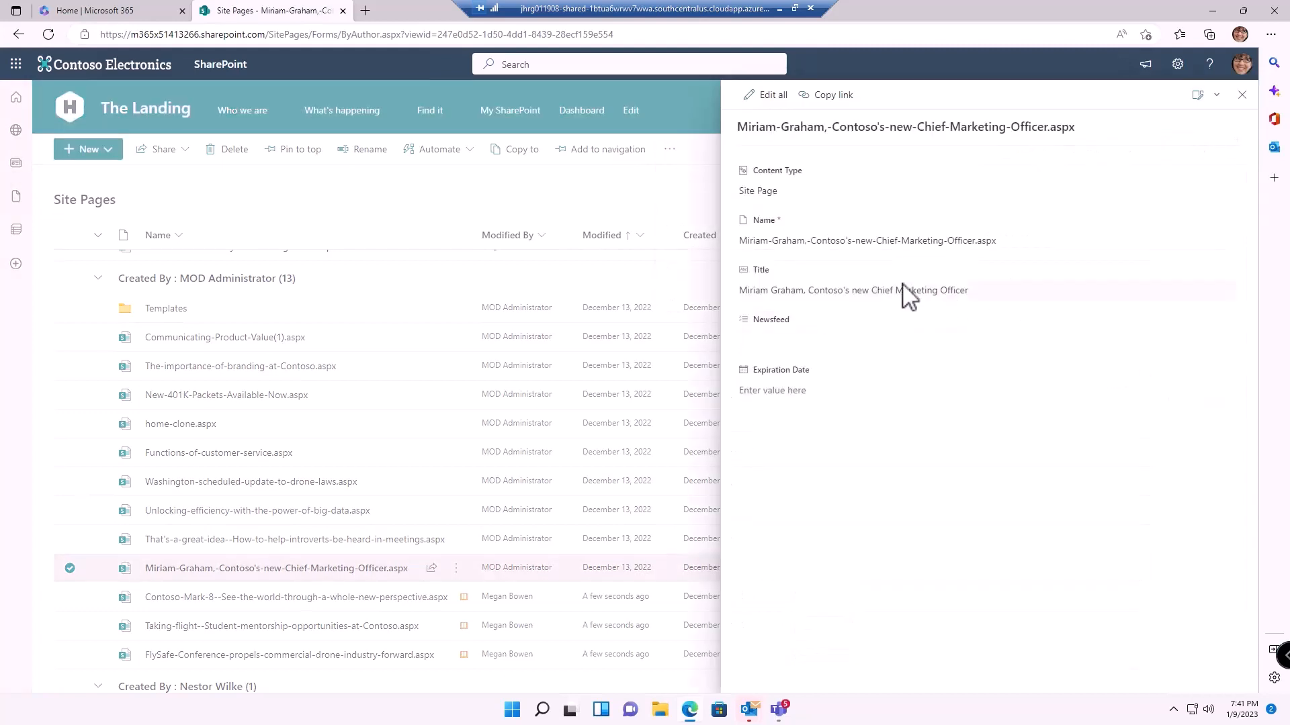
pyautogui.click(788, 346)
pyautogui.click(780, 433)
pyautogui.click(753, 458)
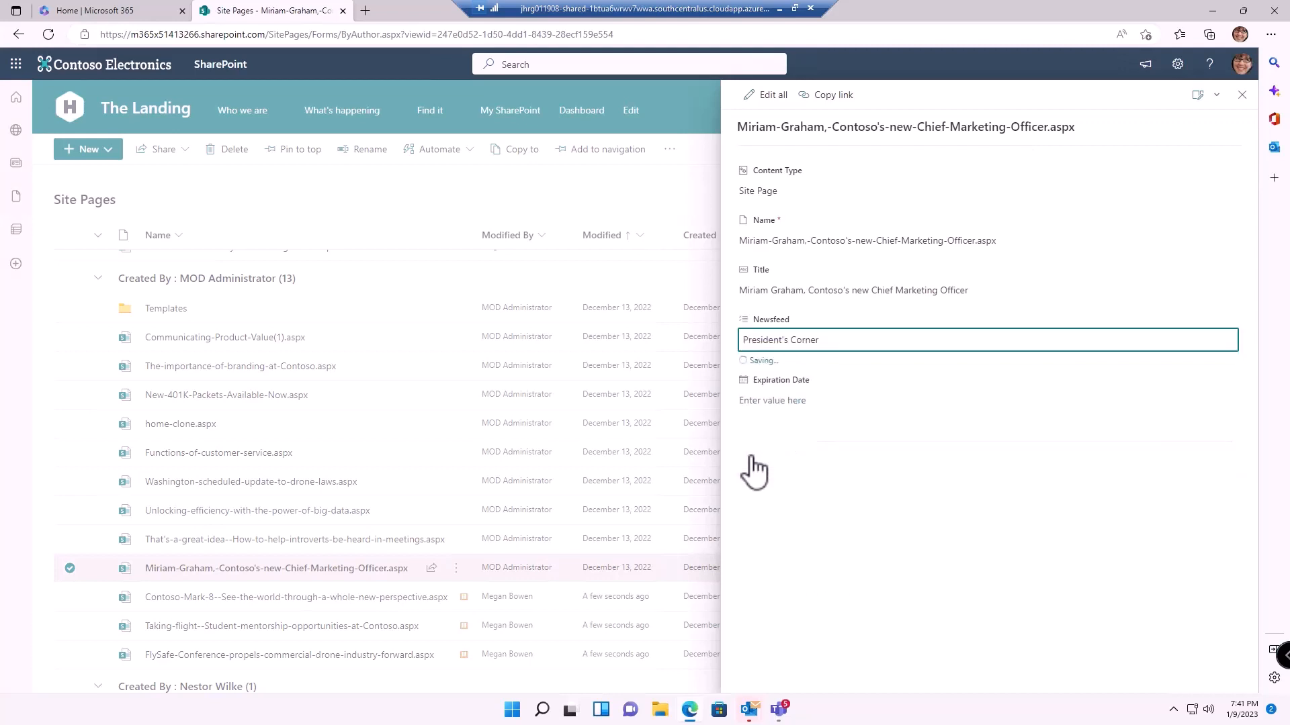
pyautogui.click(1241, 96)
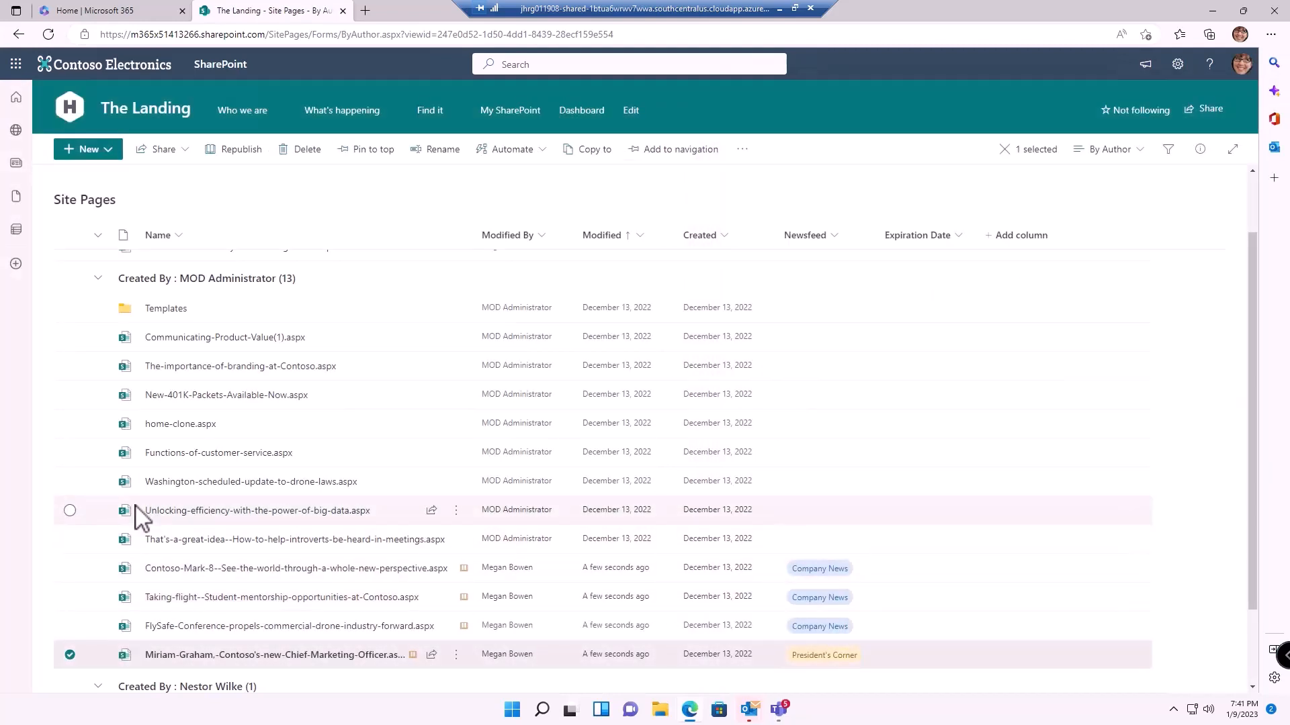
# Tag Functions-of-customer-service and Communicating-Product-Value(1) with Culture, correcting a mistaken President's Corner pick
pyautogui.click(70, 453)
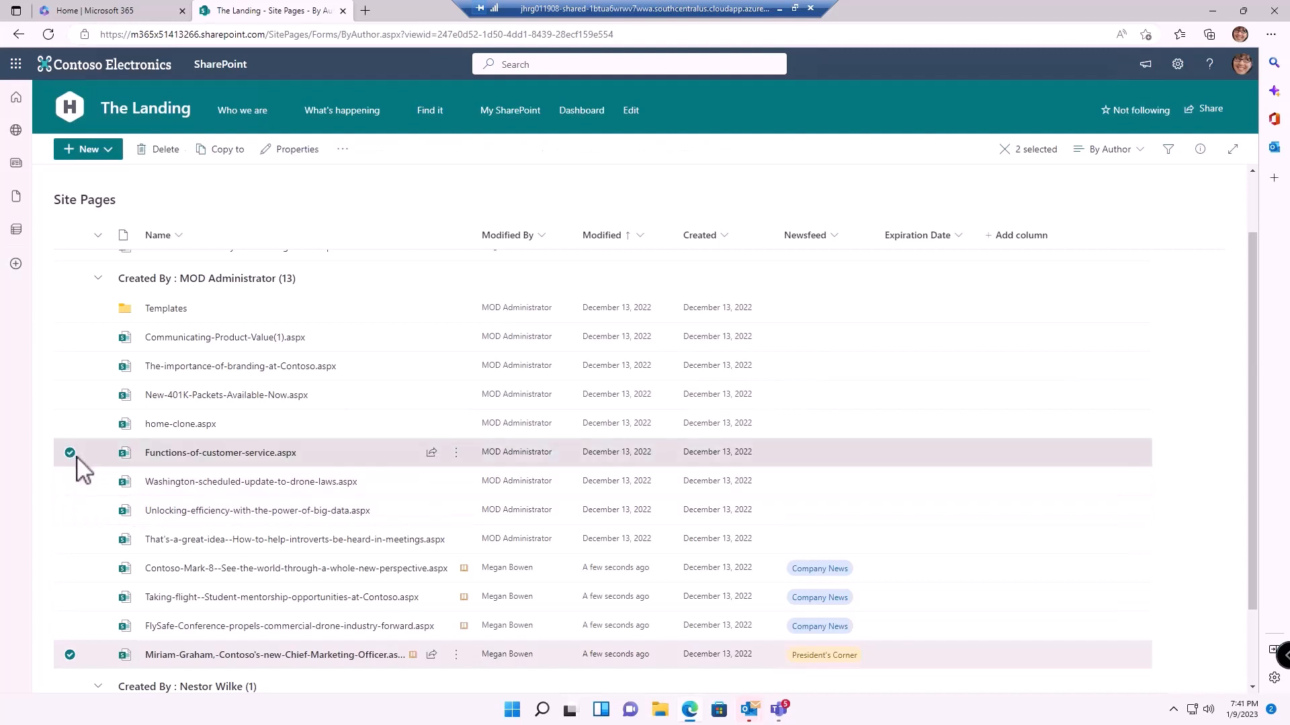
pyautogui.click(70, 655)
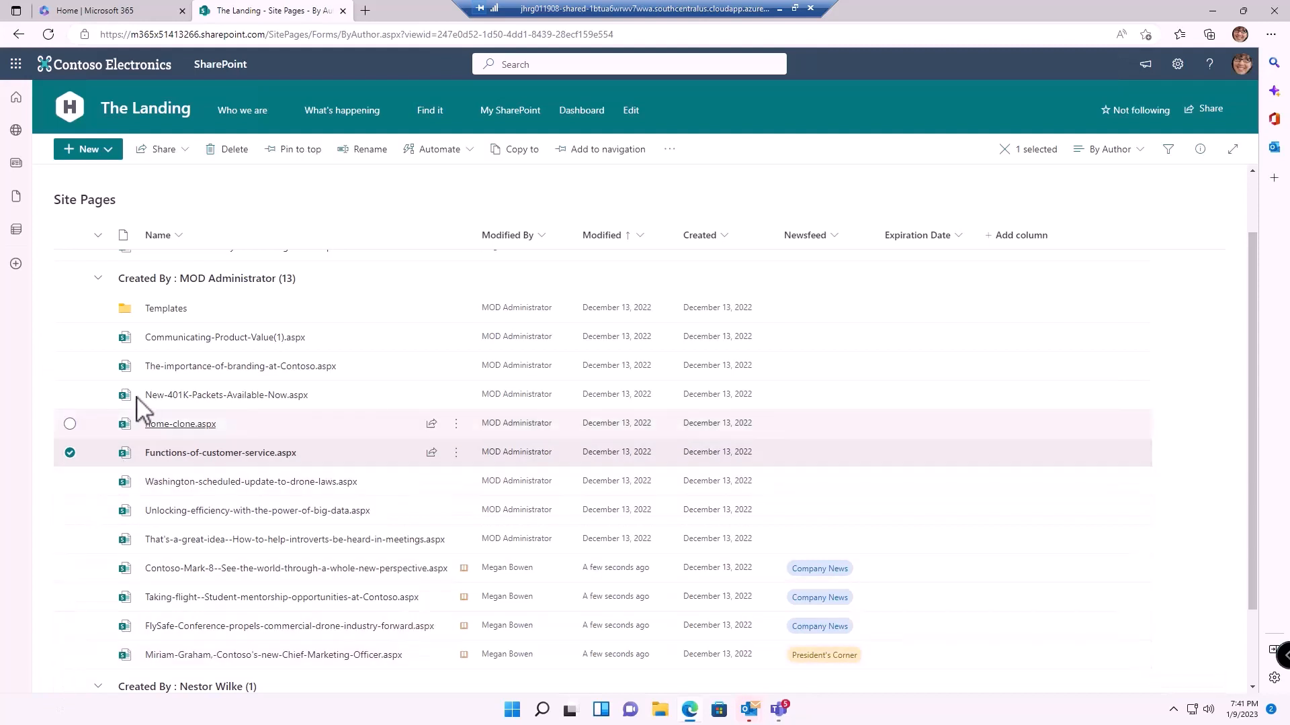
pyautogui.click(70, 337)
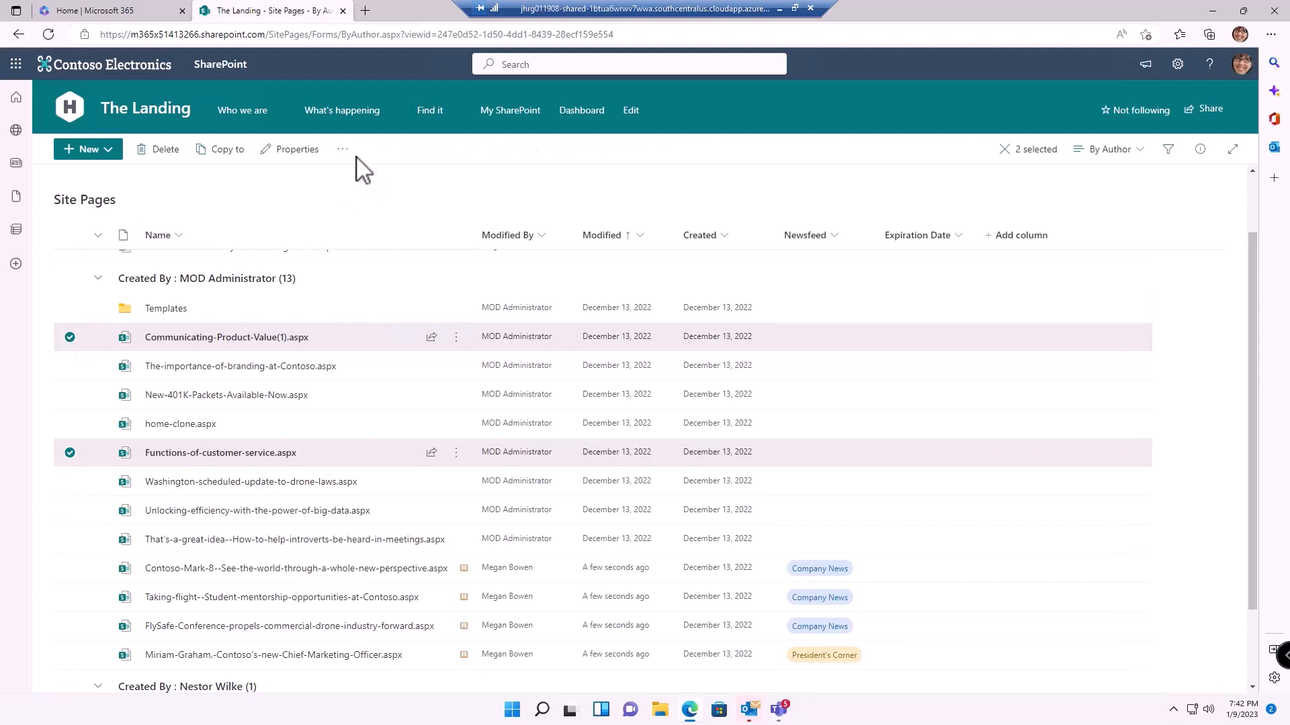
pyautogui.click(299, 149)
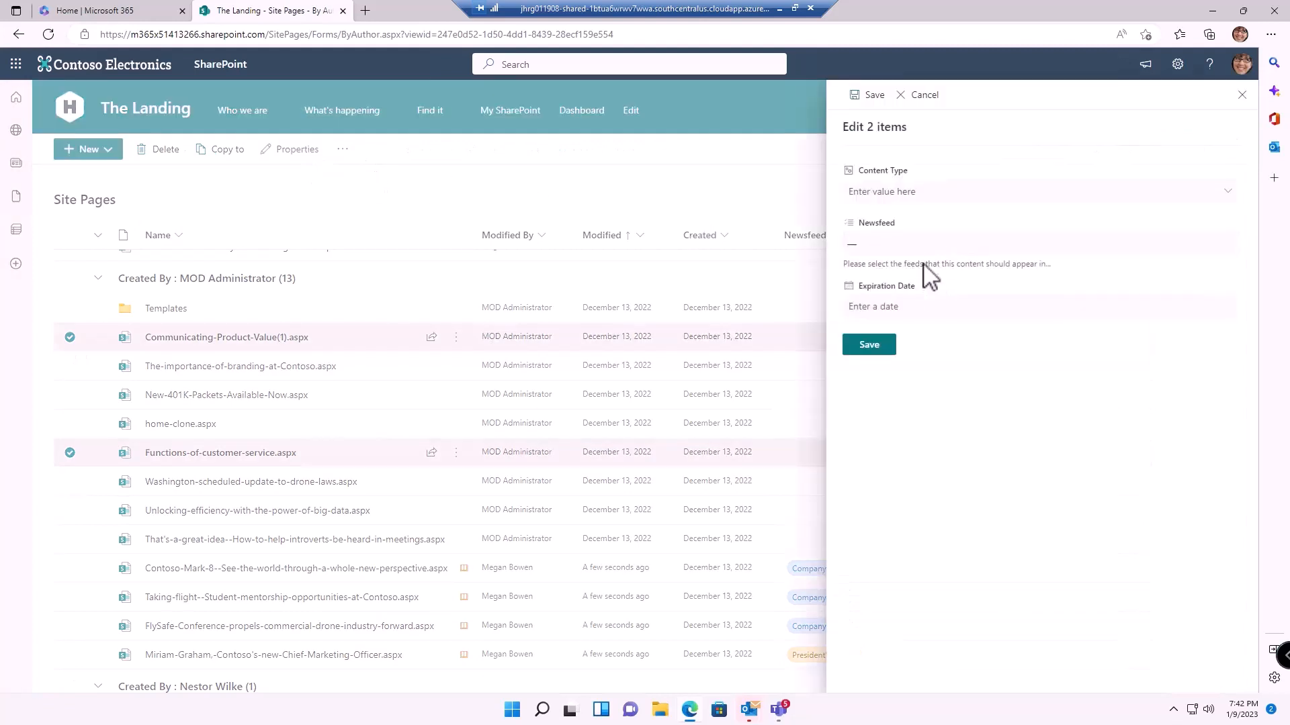
pyautogui.click(920, 248)
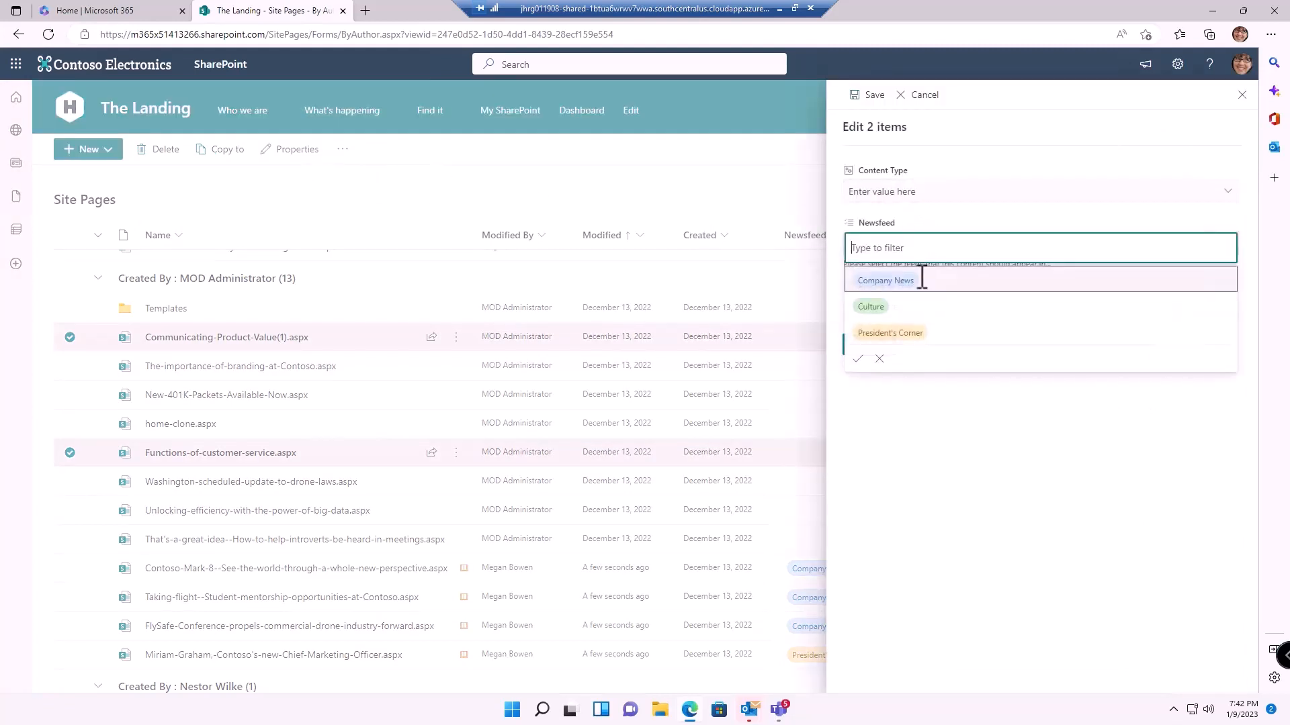
pyautogui.click(899, 333)
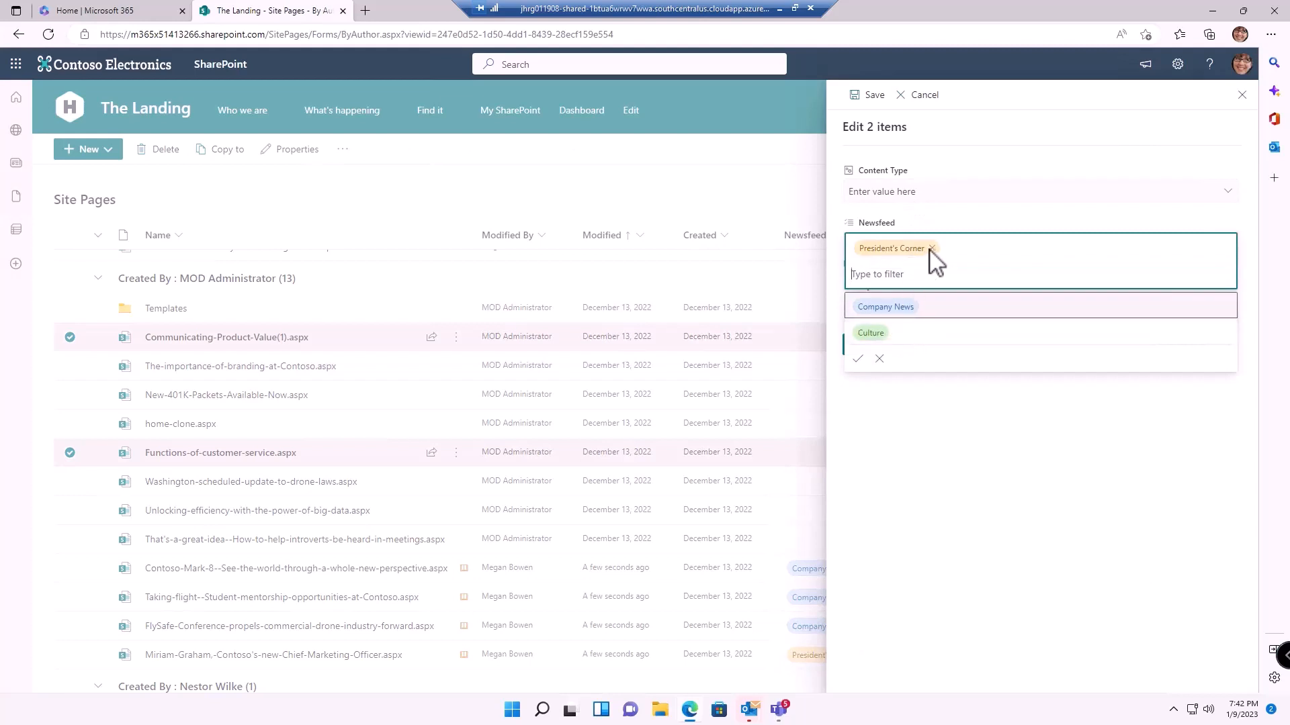
pyautogui.click(932, 248)
pyautogui.click(890, 313)
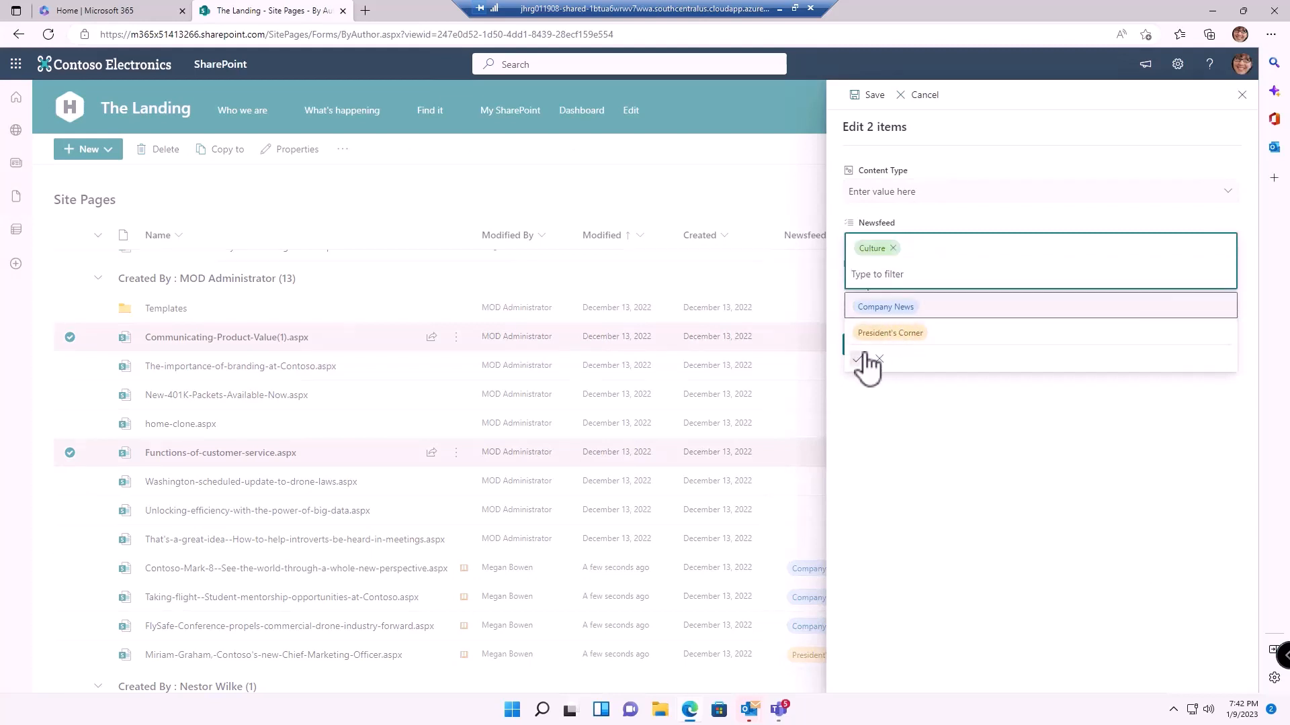
pyautogui.click(860, 359)
pyautogui.click(873, 348)
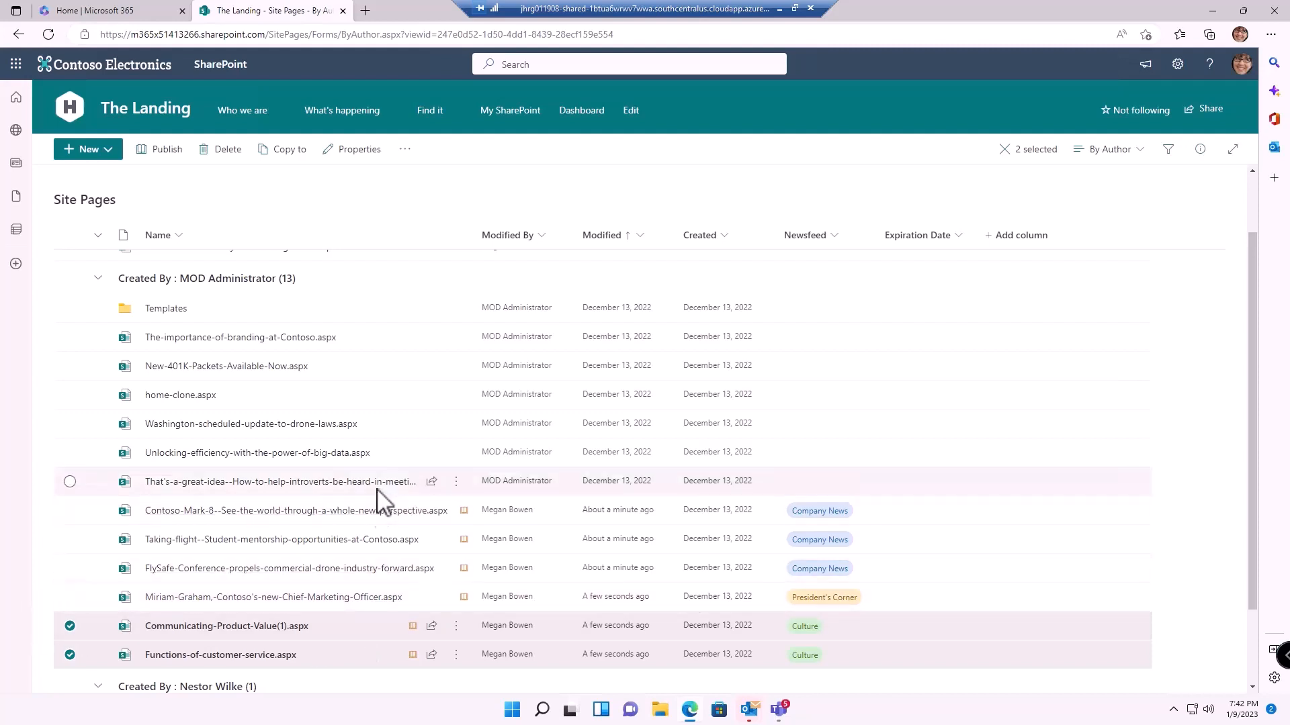
# Select all six tagged pages, publish them, and return to The Landing home page
pyautogui.click(70, 597)
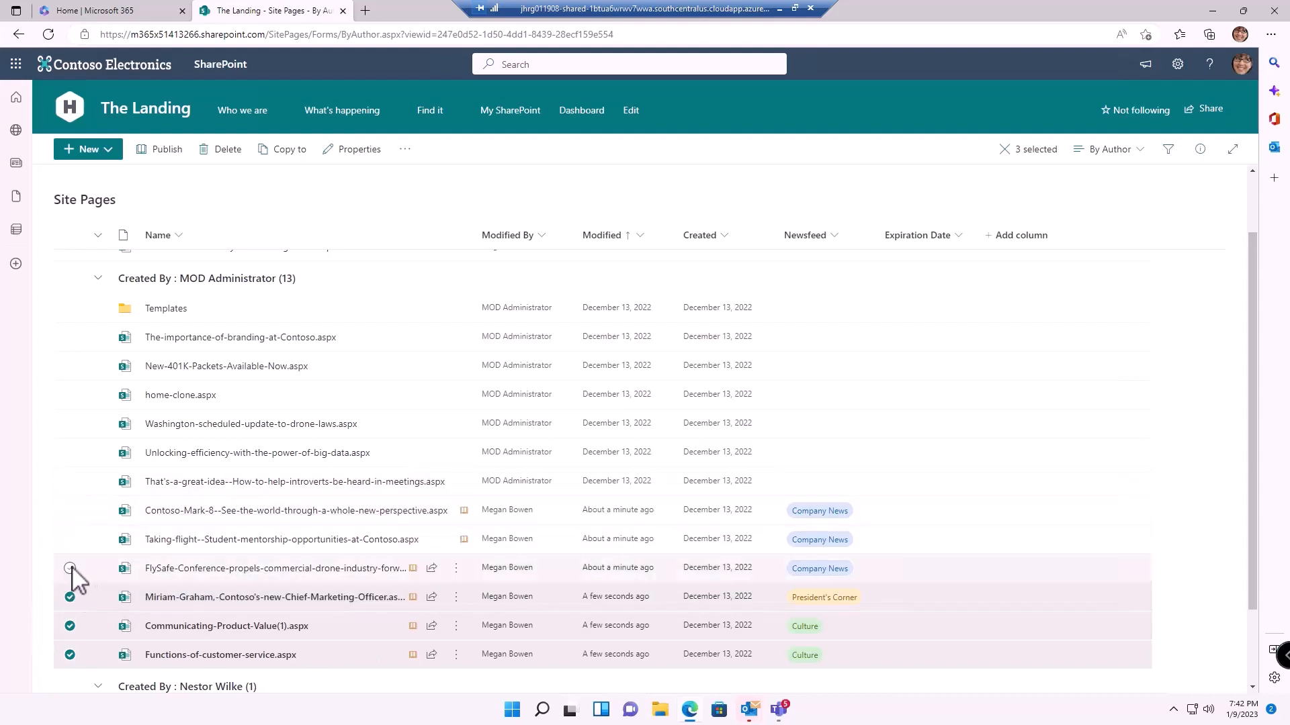
pyautogui.click(69, 568)
pyautogui.click(71, 541)
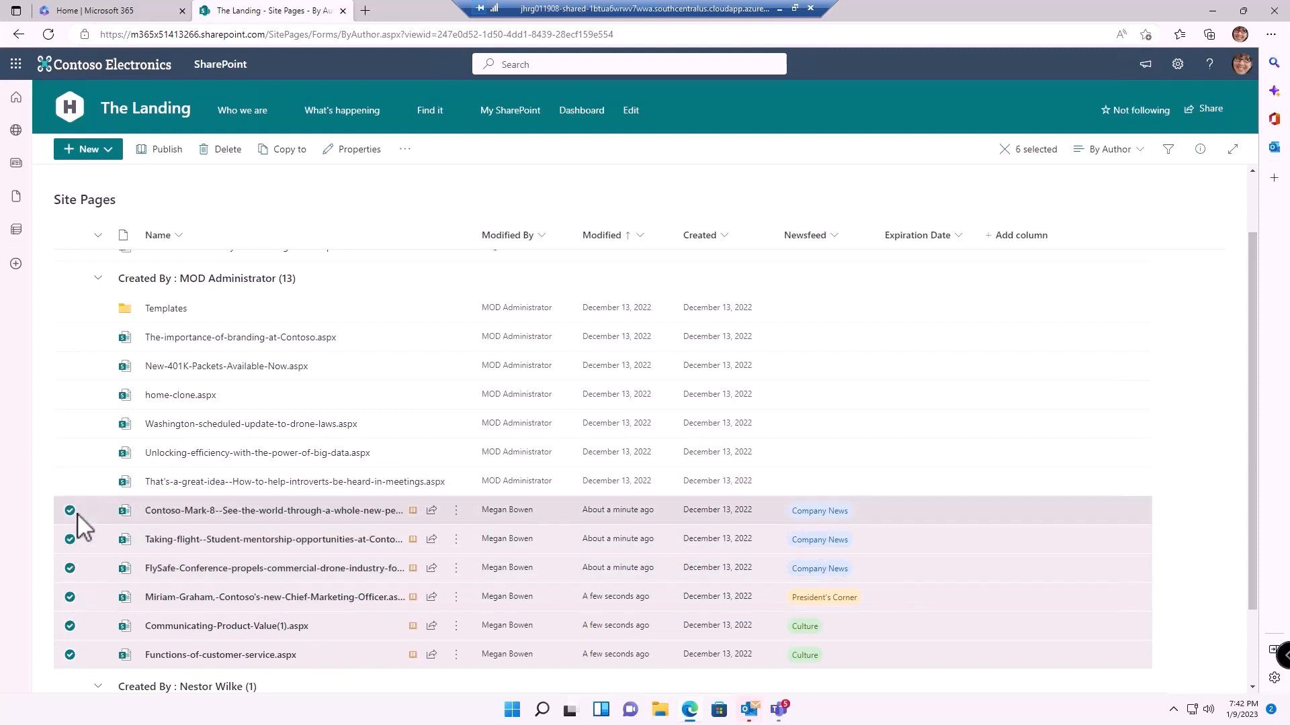
pyautogui.click(71, 512)
pyautogui.click(168, 150)
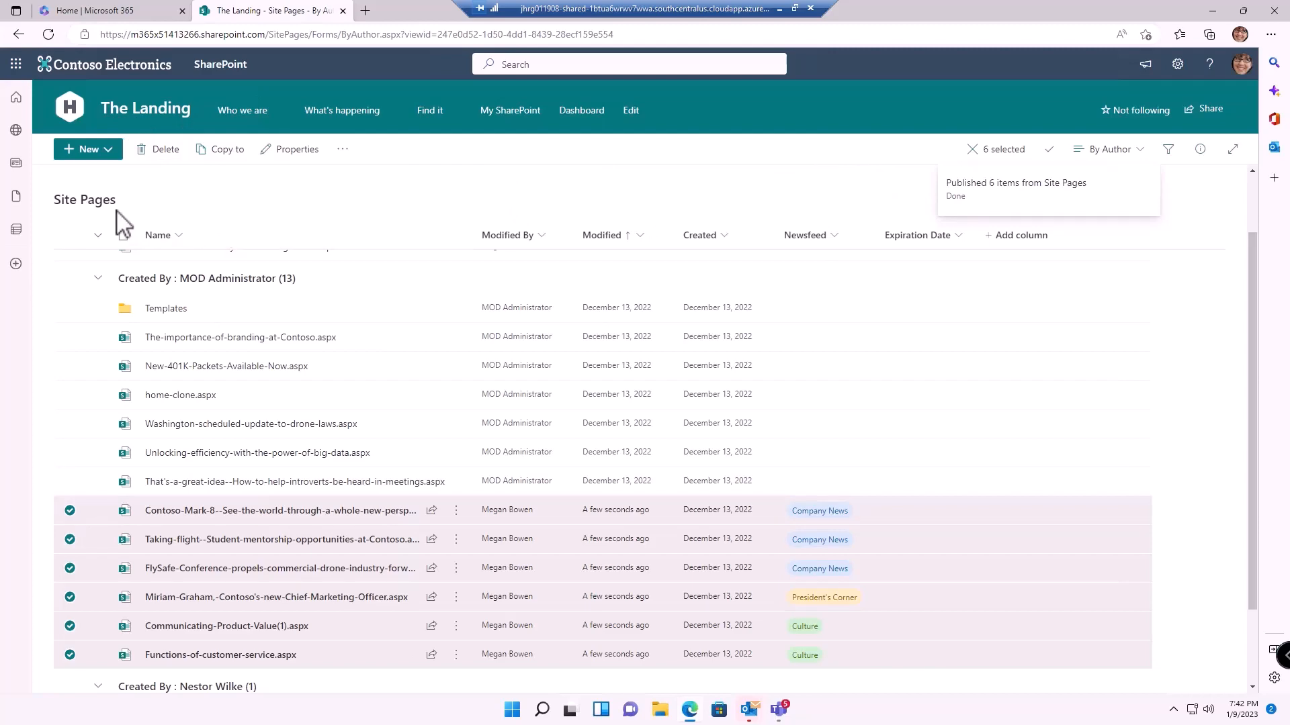
pyautogui.click(144, 128)
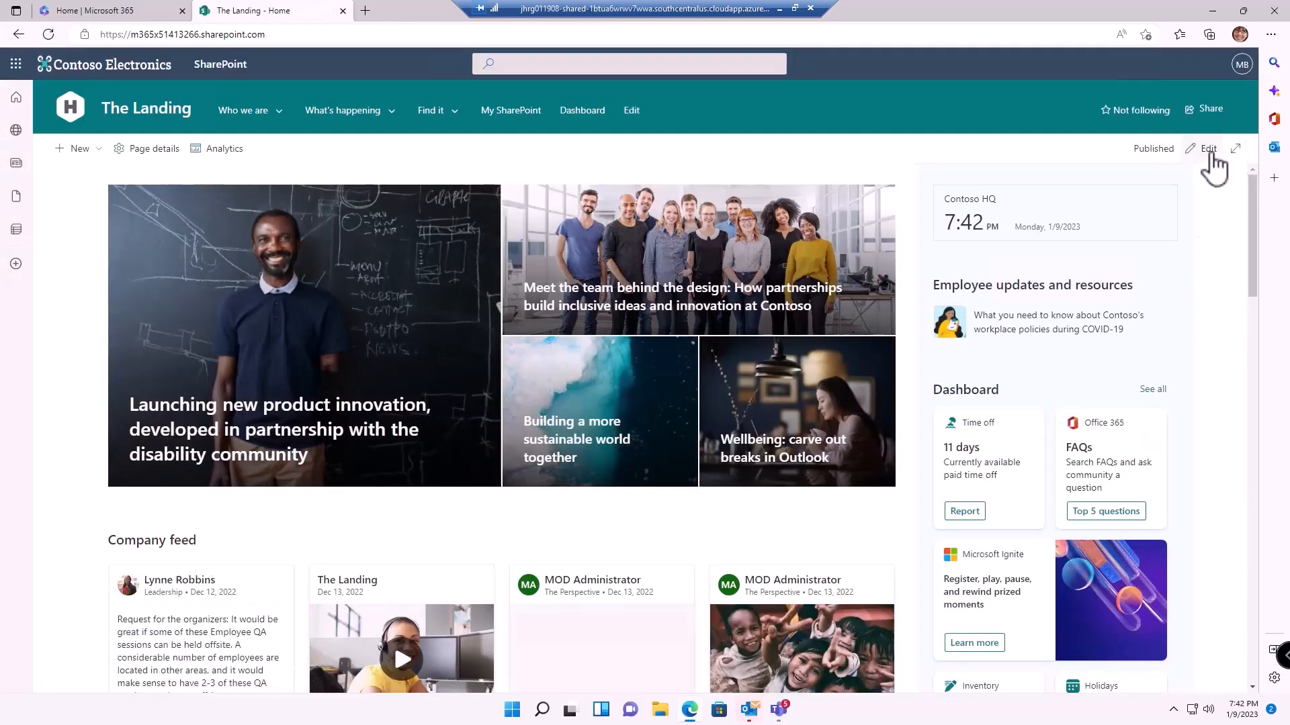
# Edit the home page and insert a News web part directly below the hero section
pyautogui.click(1209, 150)
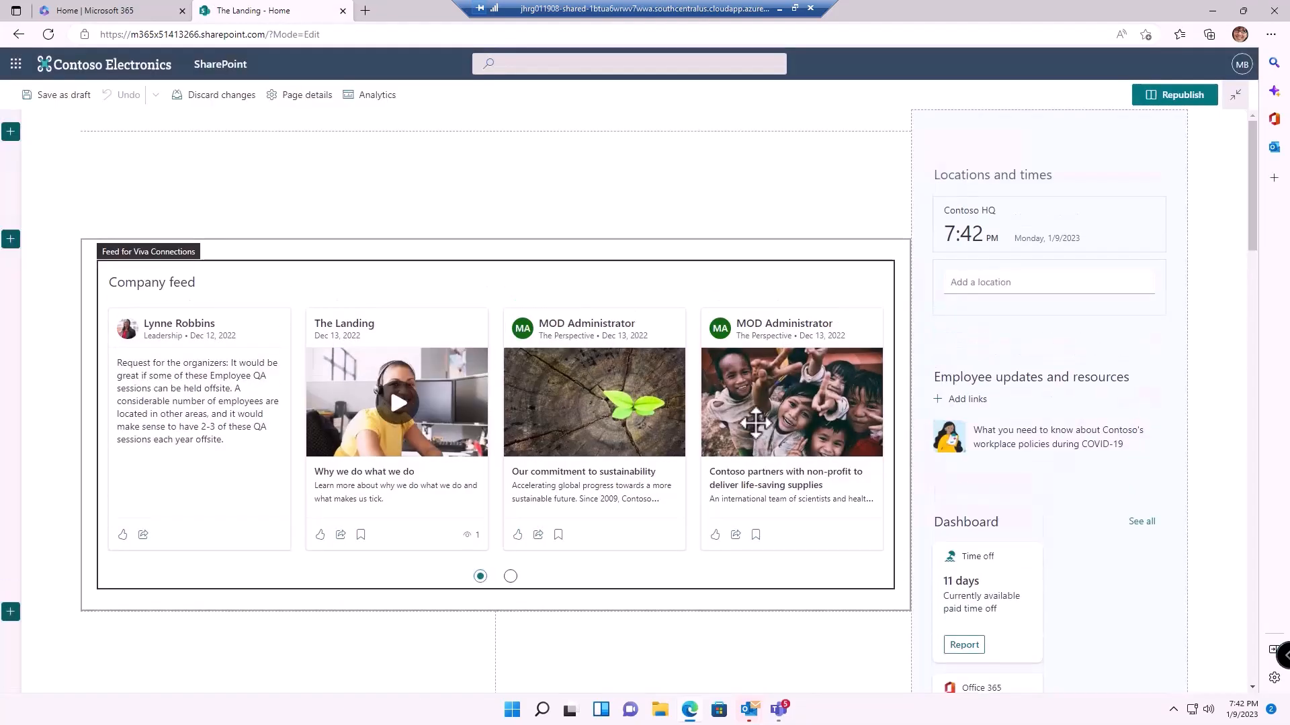
pyautogui.scroll(-1, 196, 471)
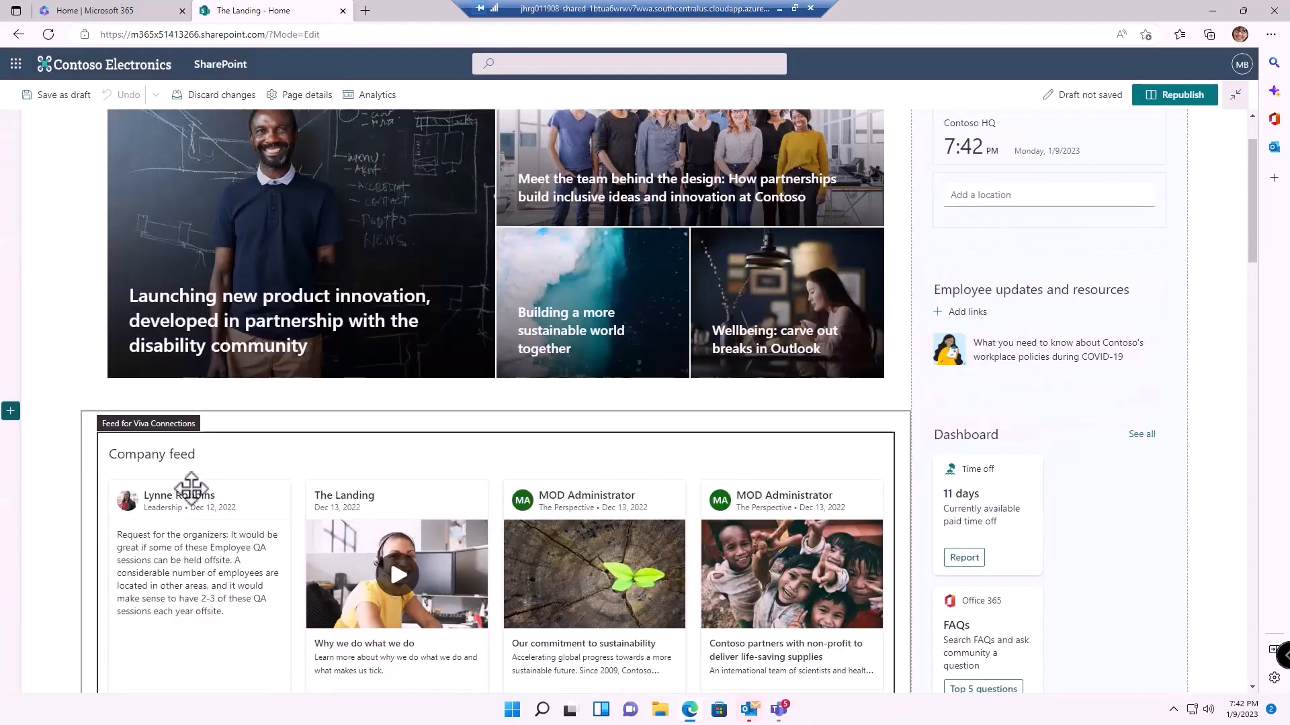
pyautogui.click(177, 454)
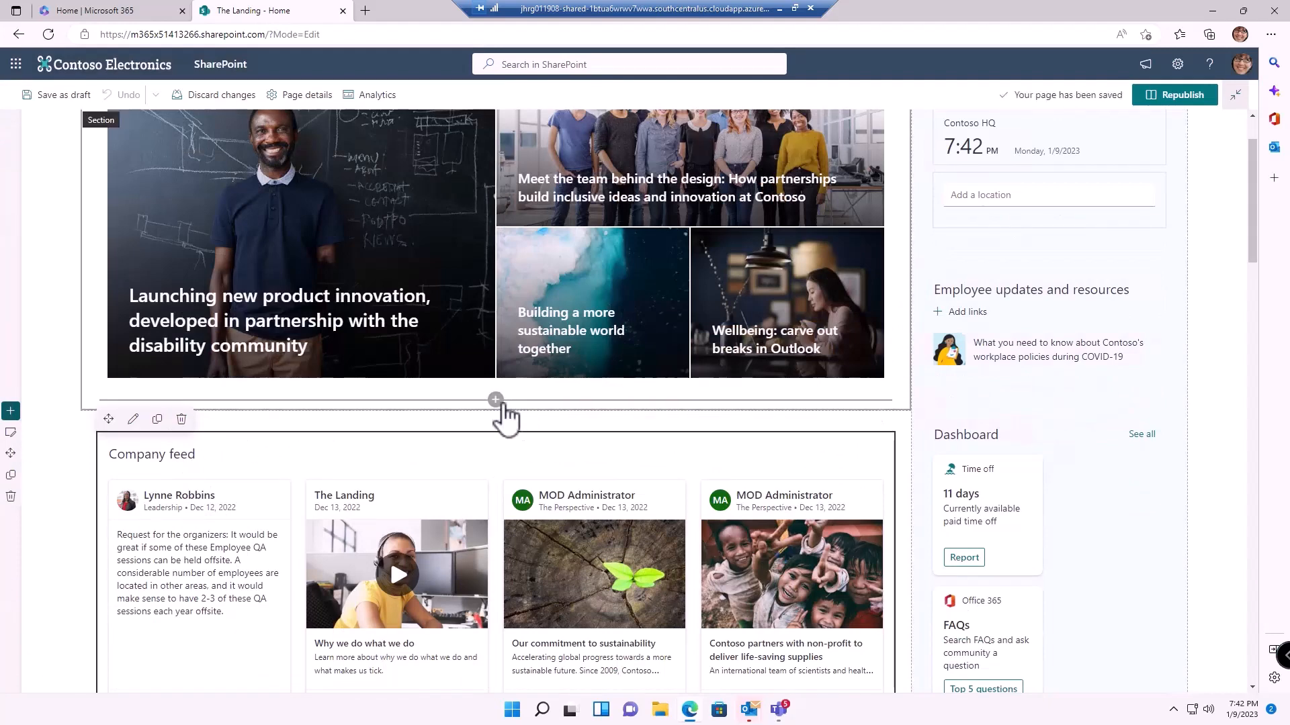
pyautogui.click(495, 401)
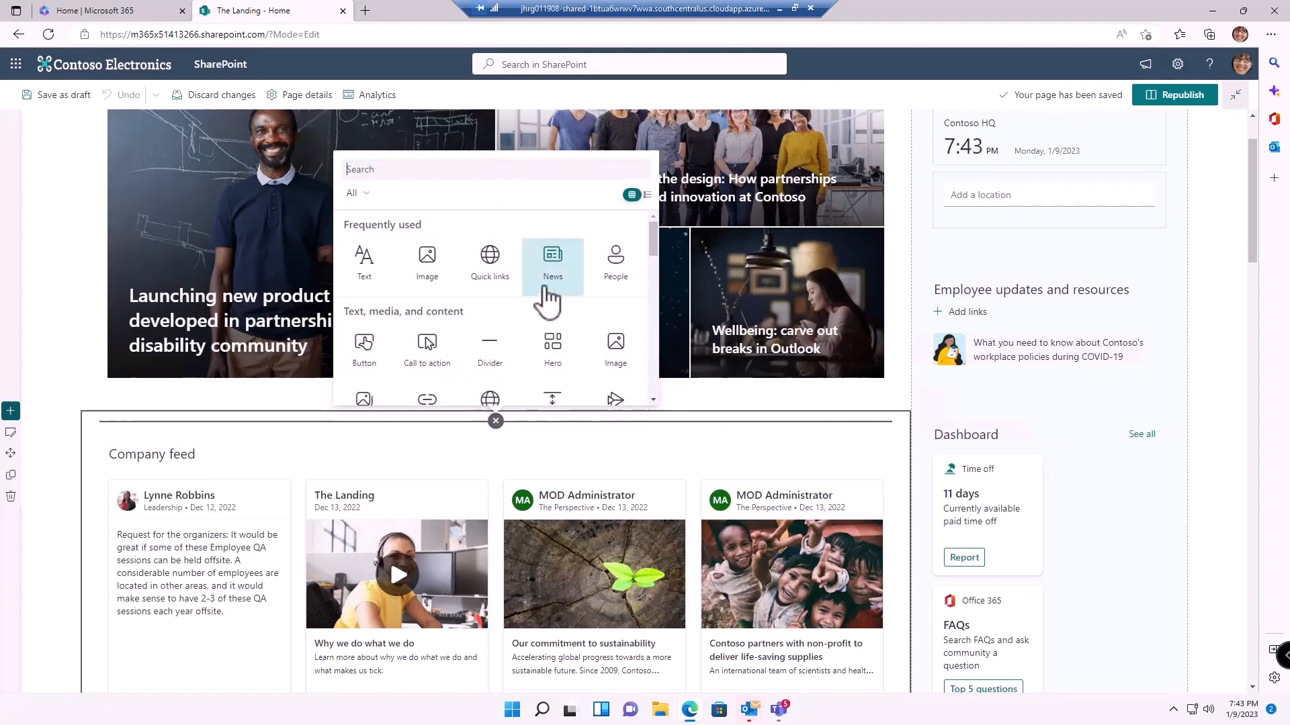
pyautogui.click(550, 282)
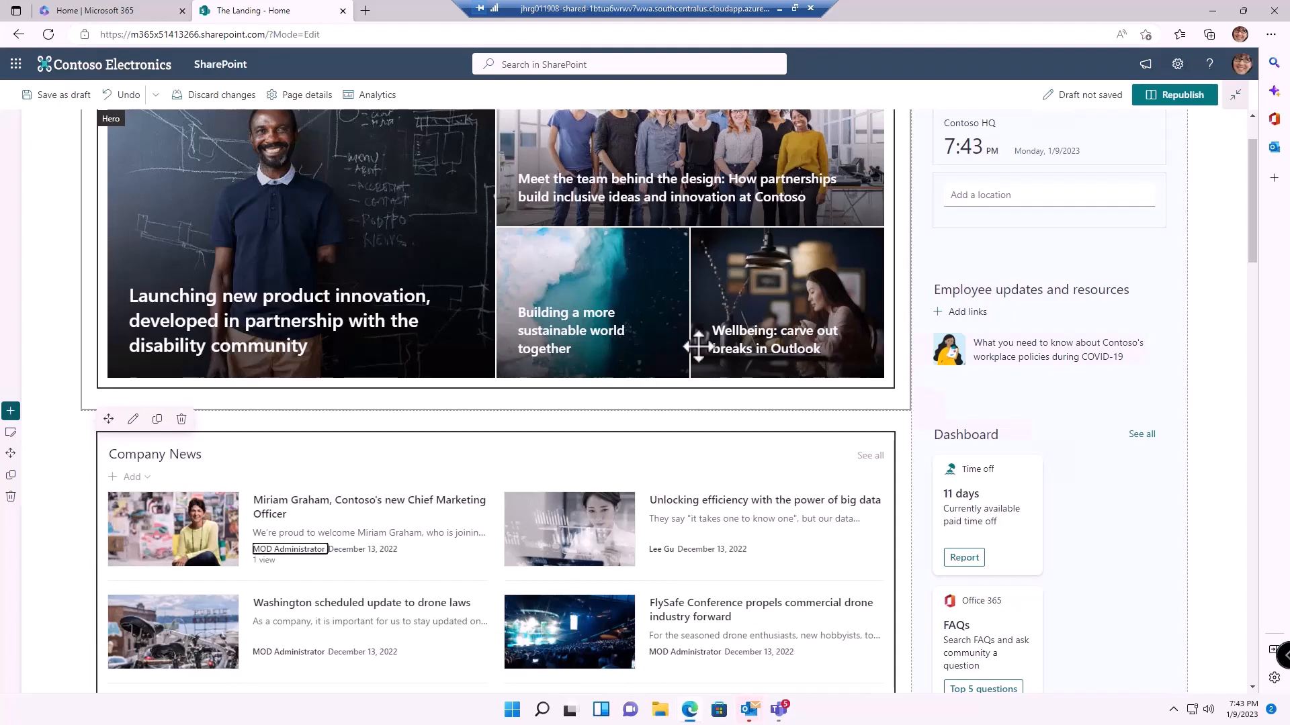
pyautogui.click(133, 420)
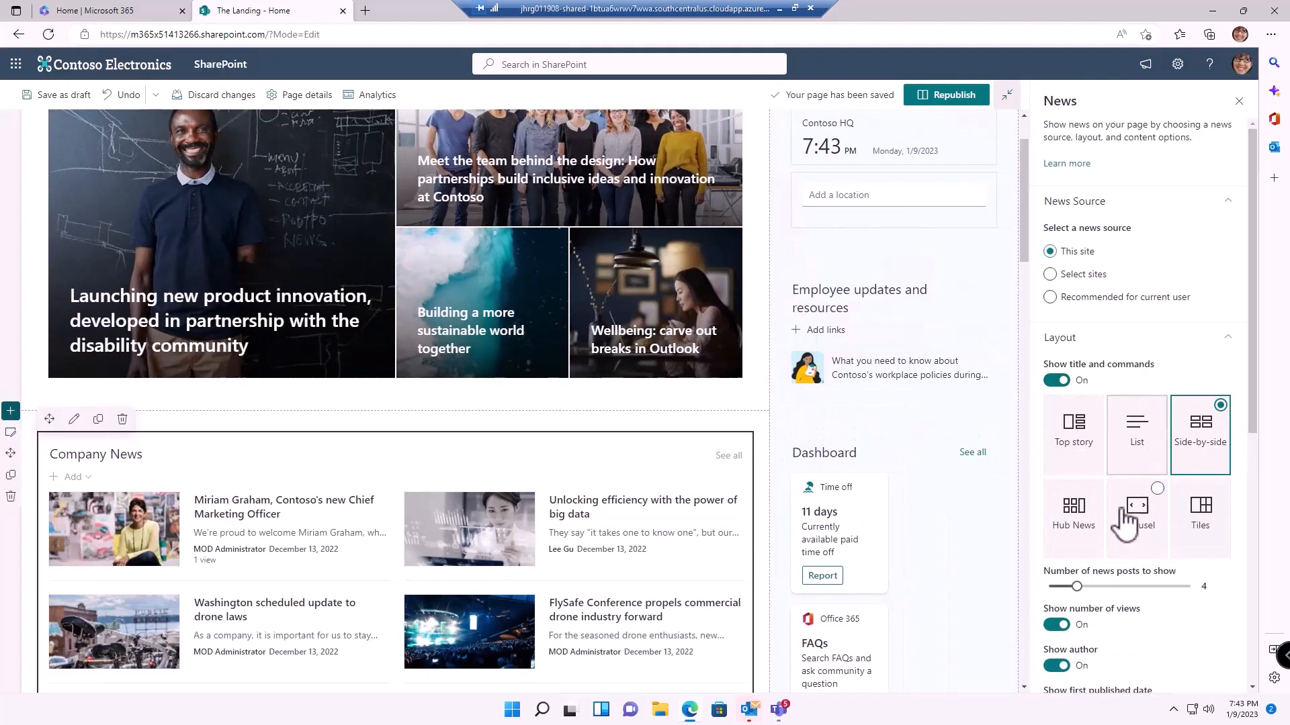
# Filter the News web part by page property Newsfeed equals Company News
pyautogui.scroll(-7, 1131, 518)
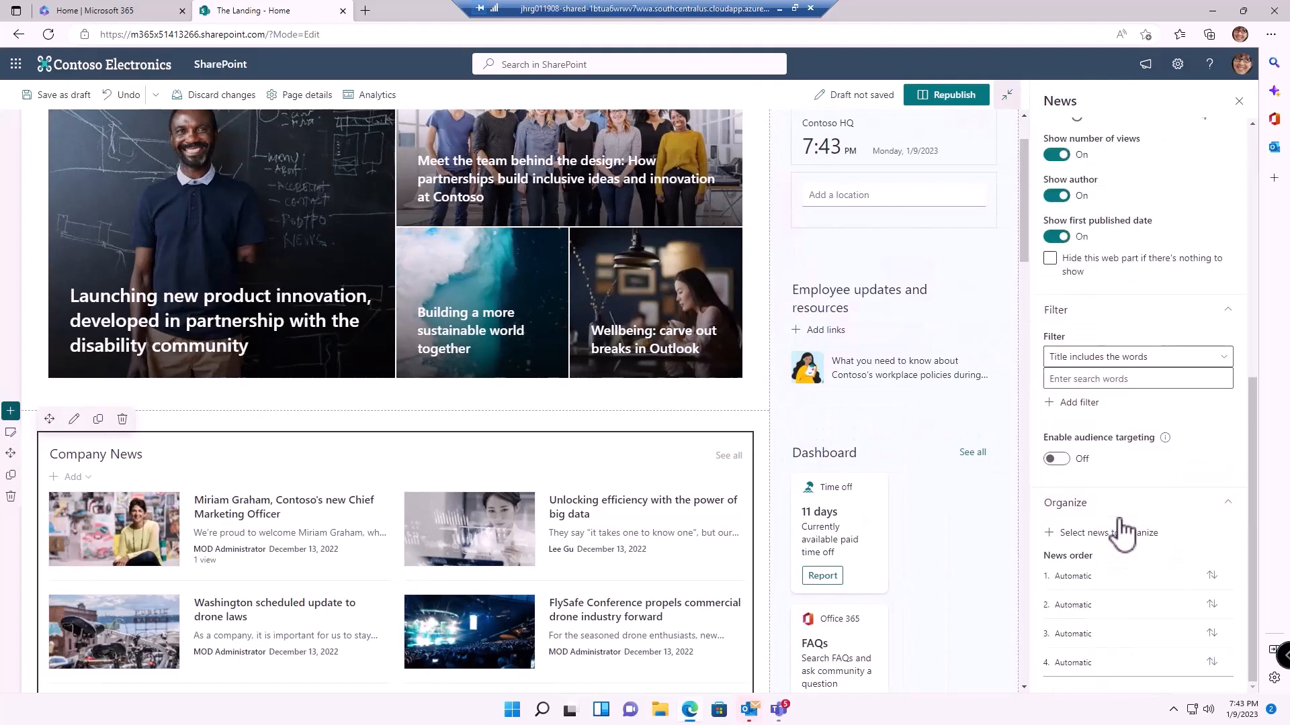
pyautogui.click(1093, 363)
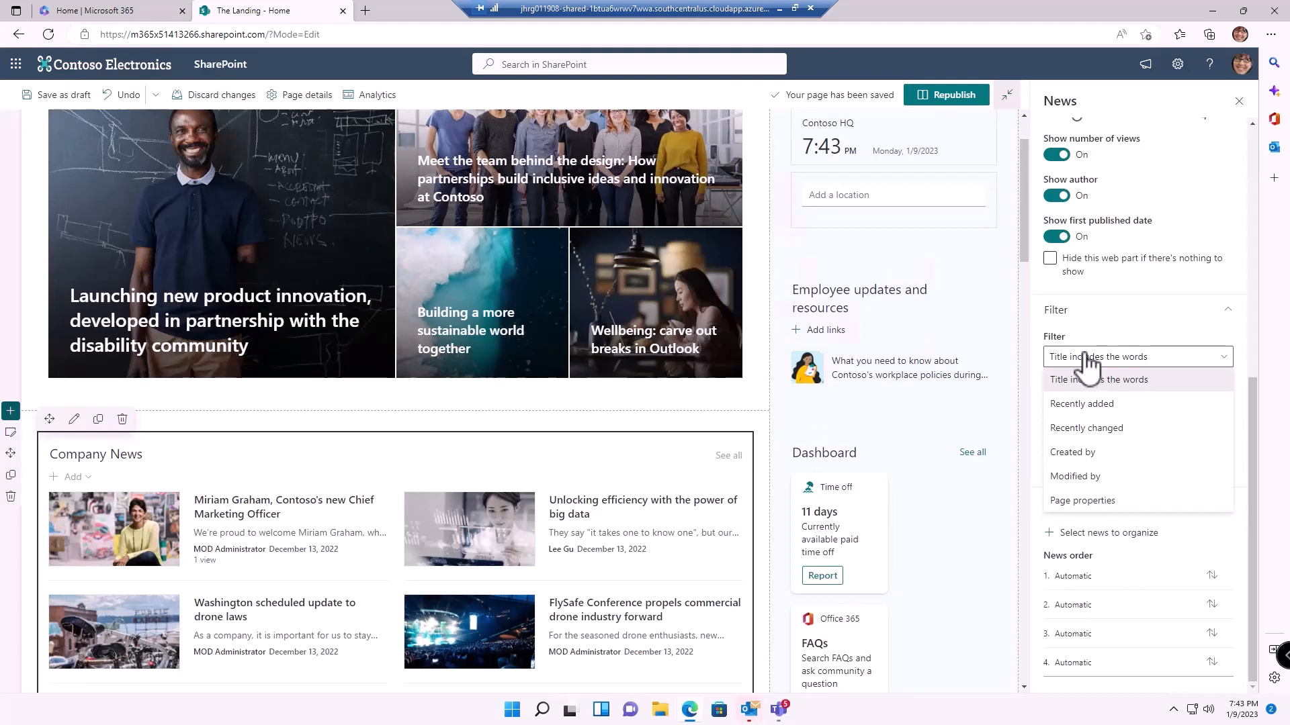
pyautogui.click(1077, 503)
pyautogui.click(1089, 399)
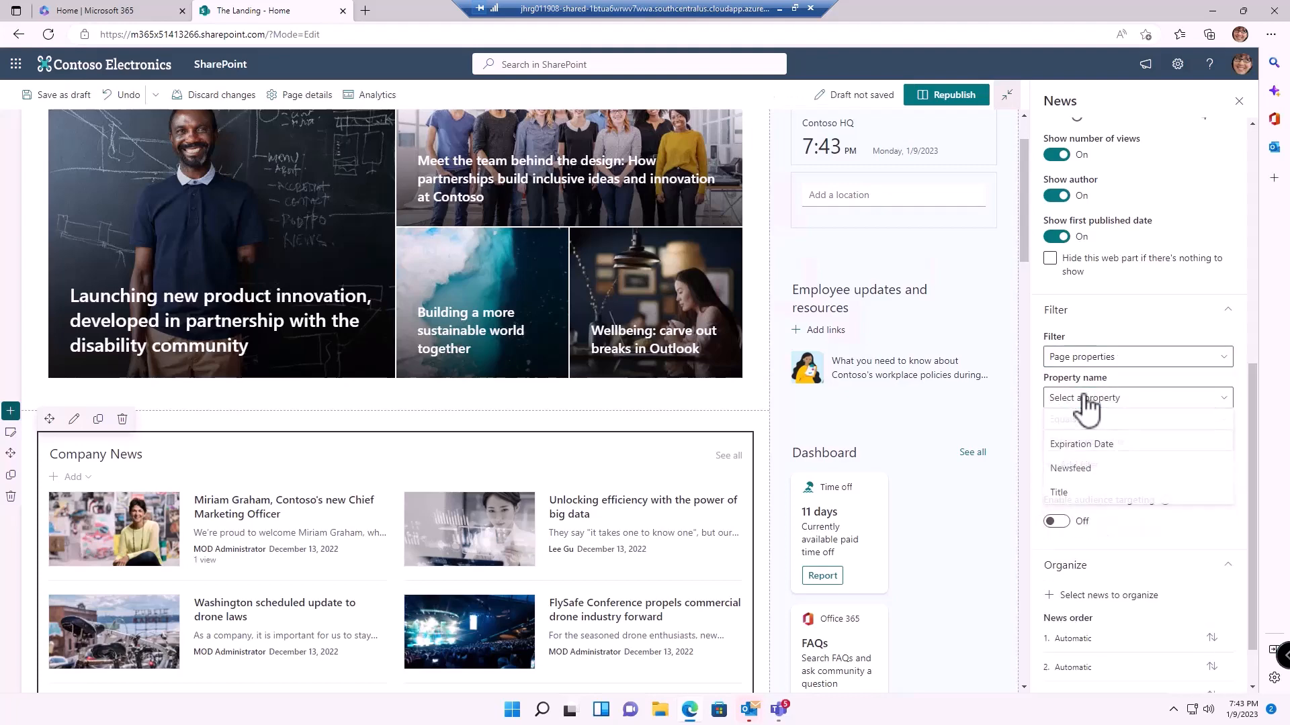
pyautogui.click(1075, 471)
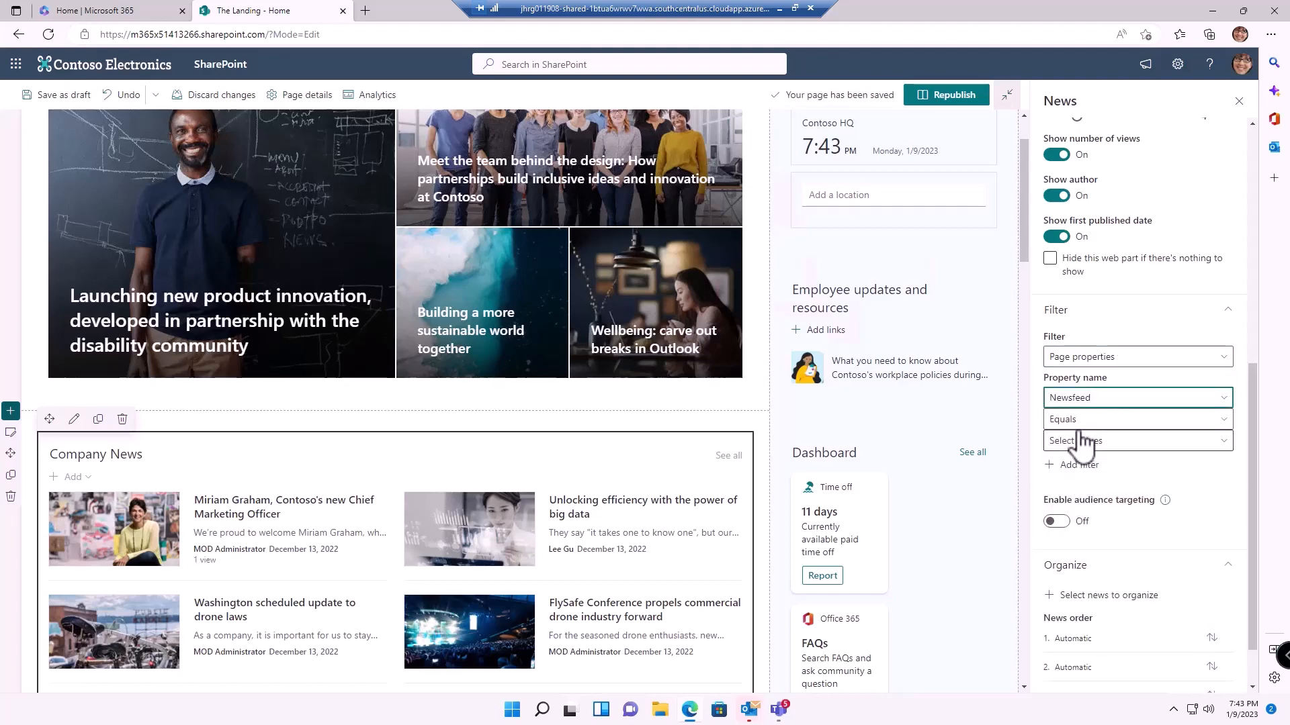
pyautogui.click(1080, 442)
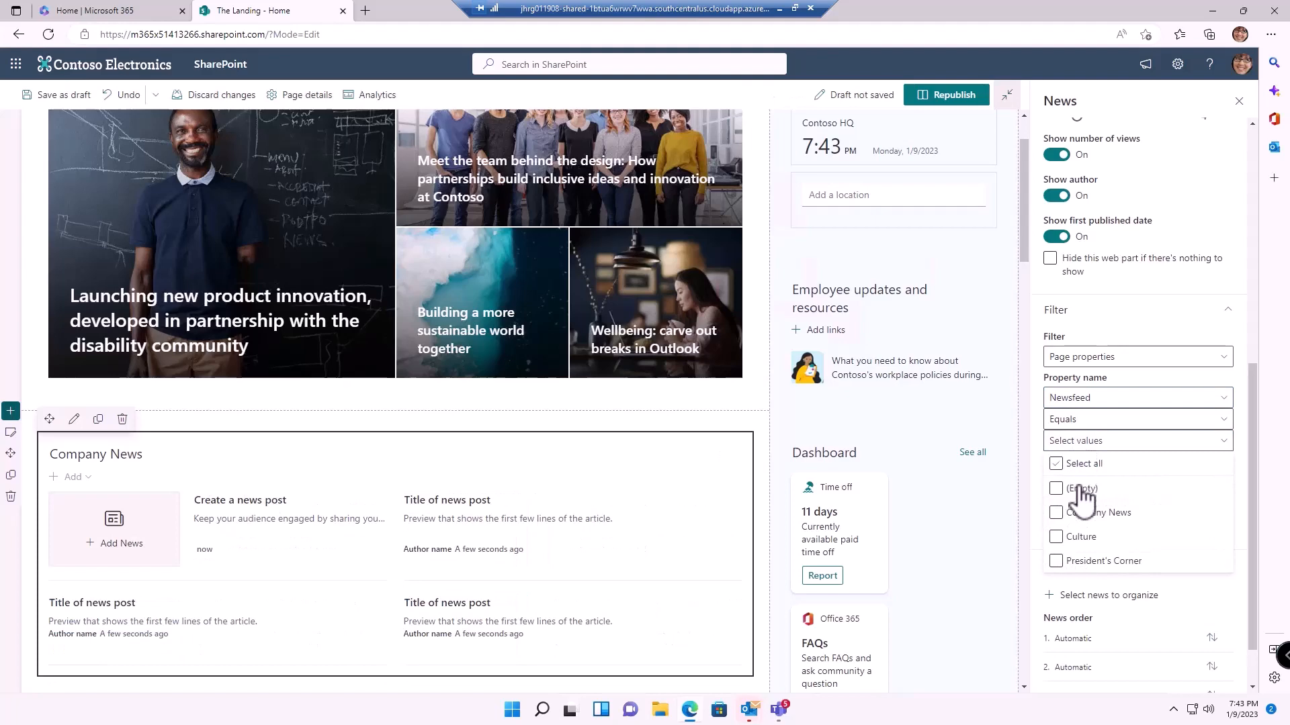
pyautogui.click(1058, 514)
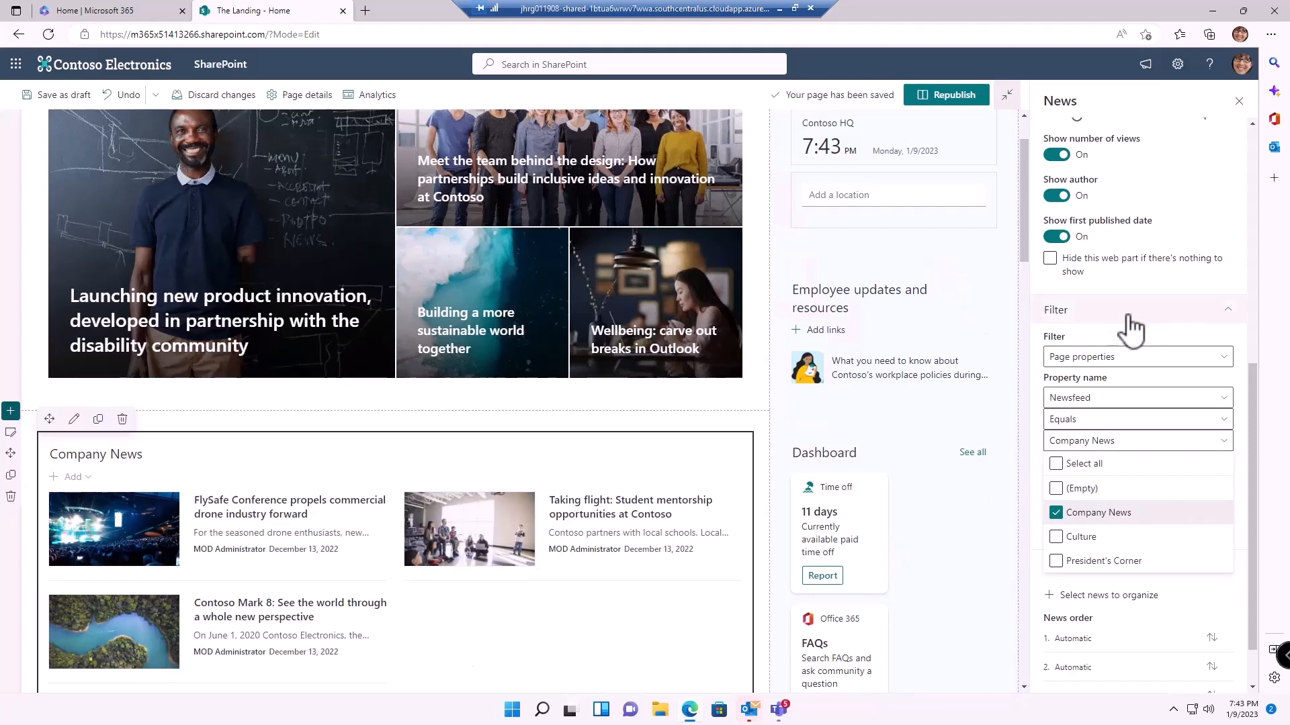
pyautogui.click(1245, 424)
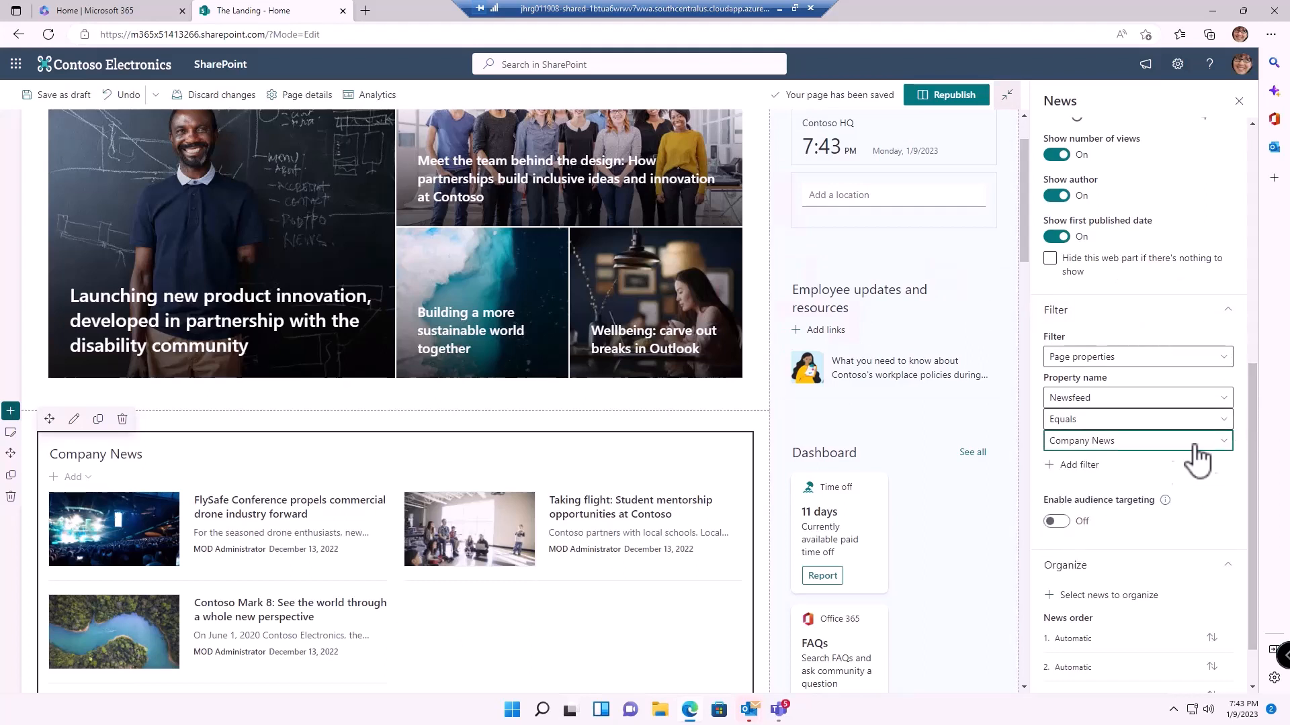
pyautogui.click(1074, 465)
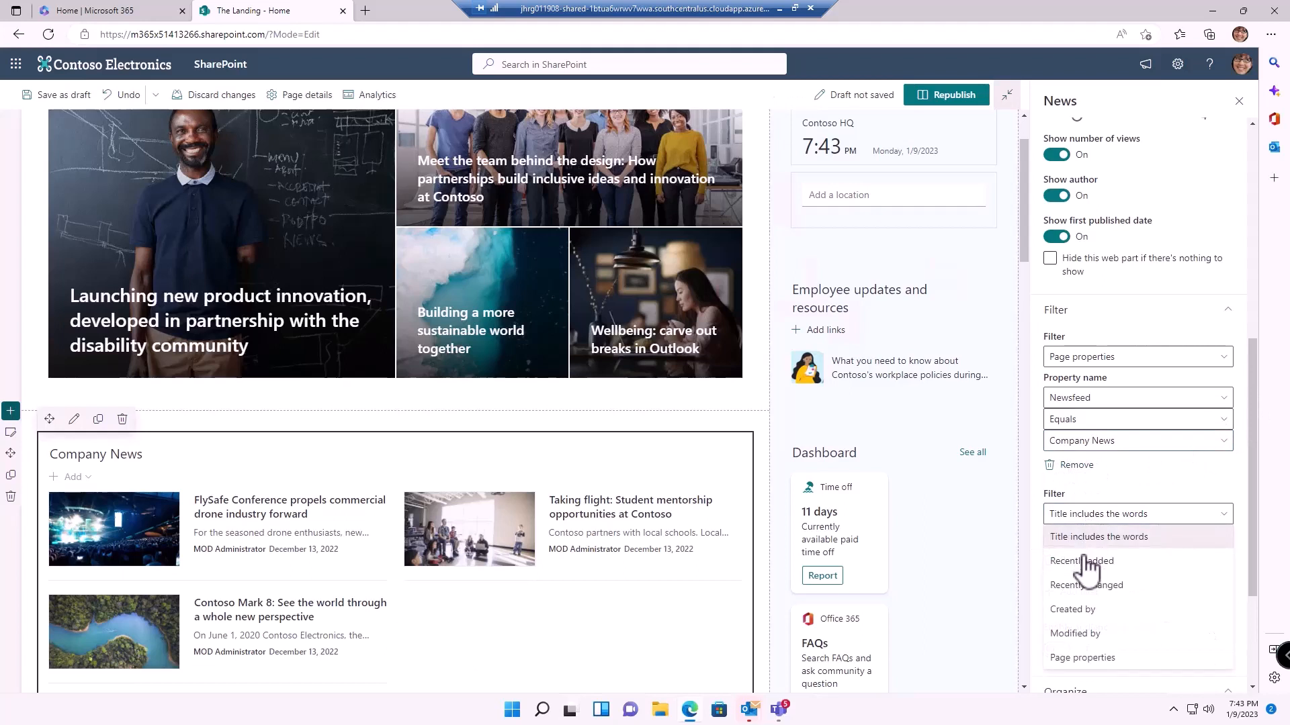
pyautogui.click(1078, 659)
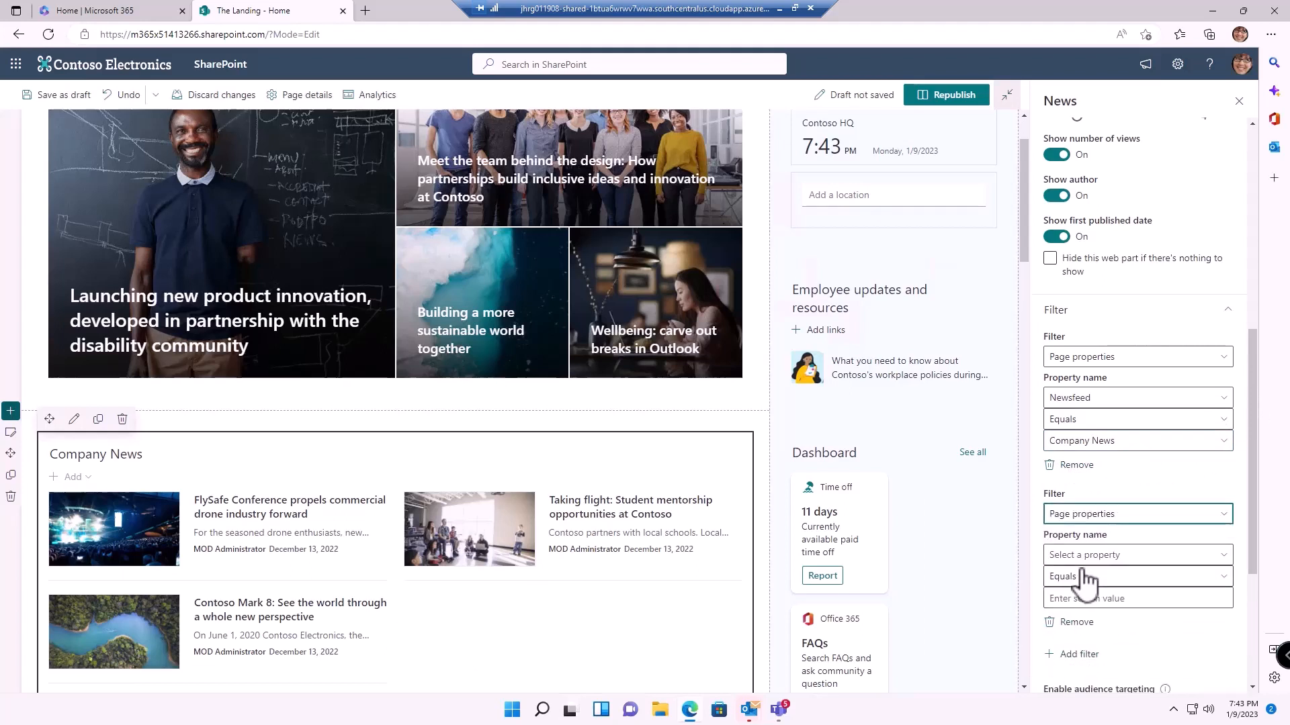
pyautogui.click(1085, 558)
pyautogui.click(1082, 605)
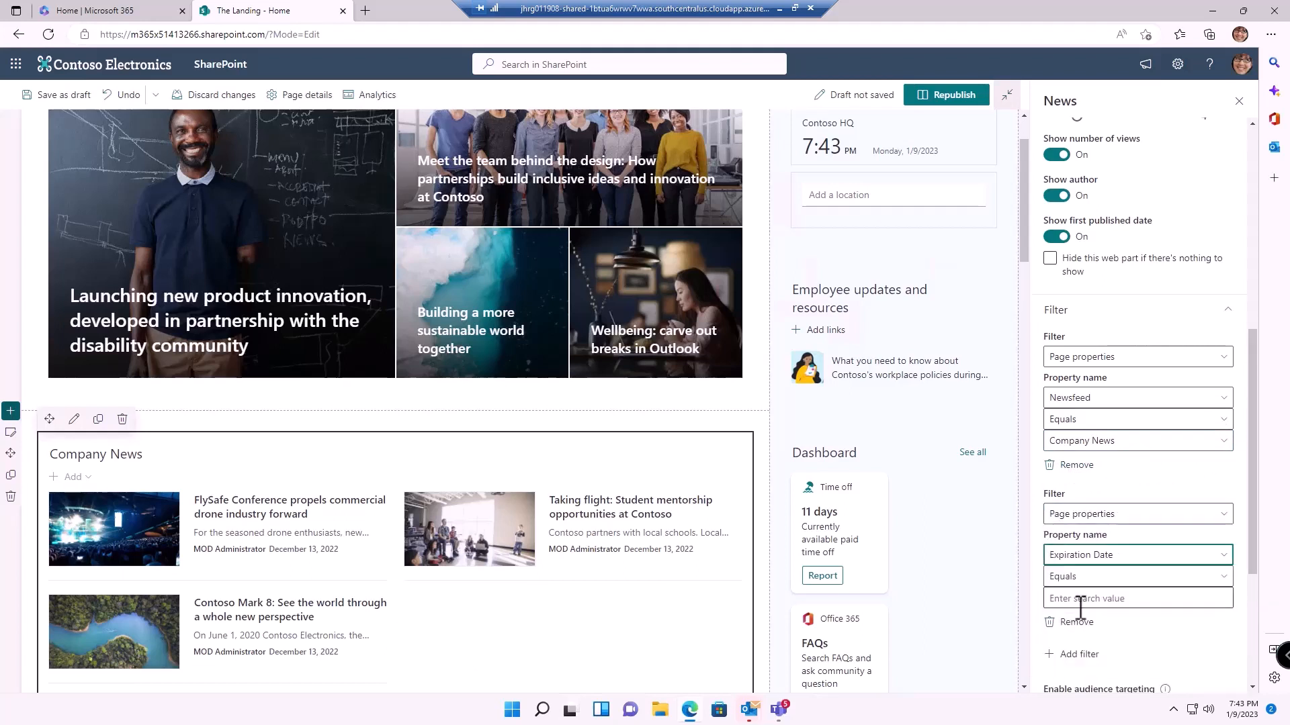
pyautogui.click(1087, 579)
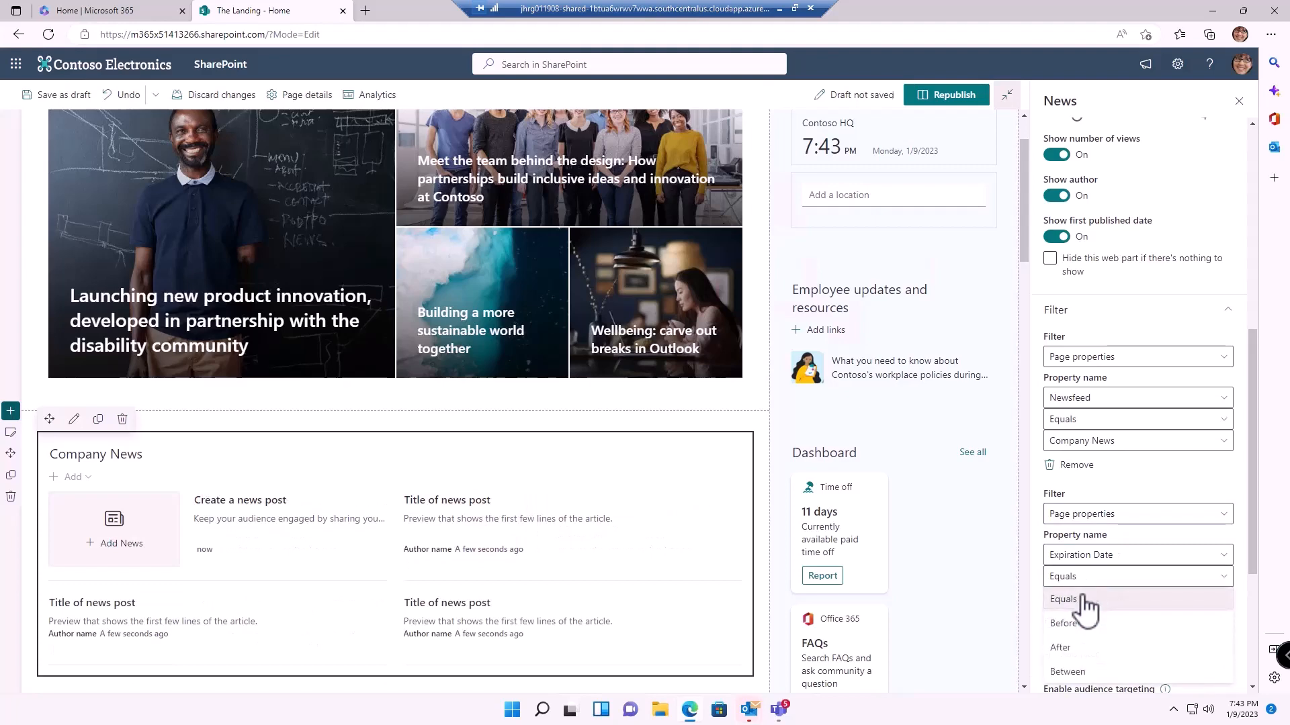
pyautogui.click(1075, 646)
pyautogui.click(1075, 598)
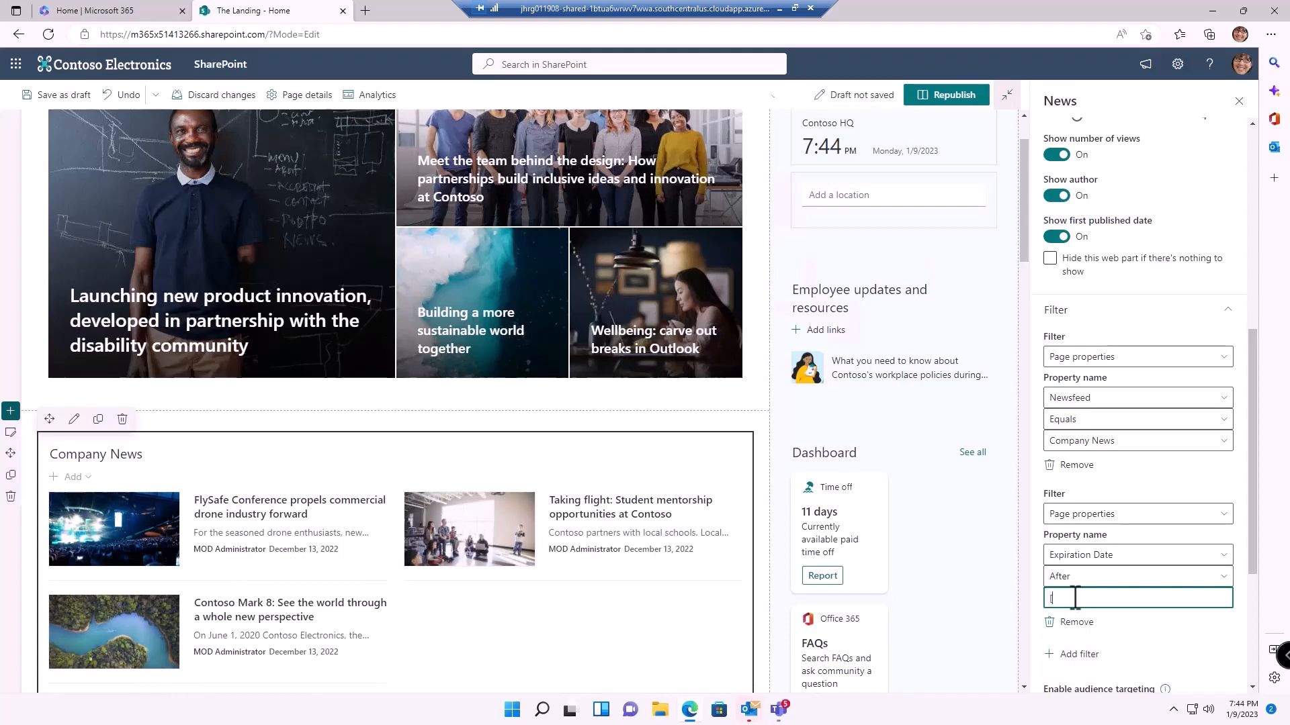
pyautogui.write('[Today]')
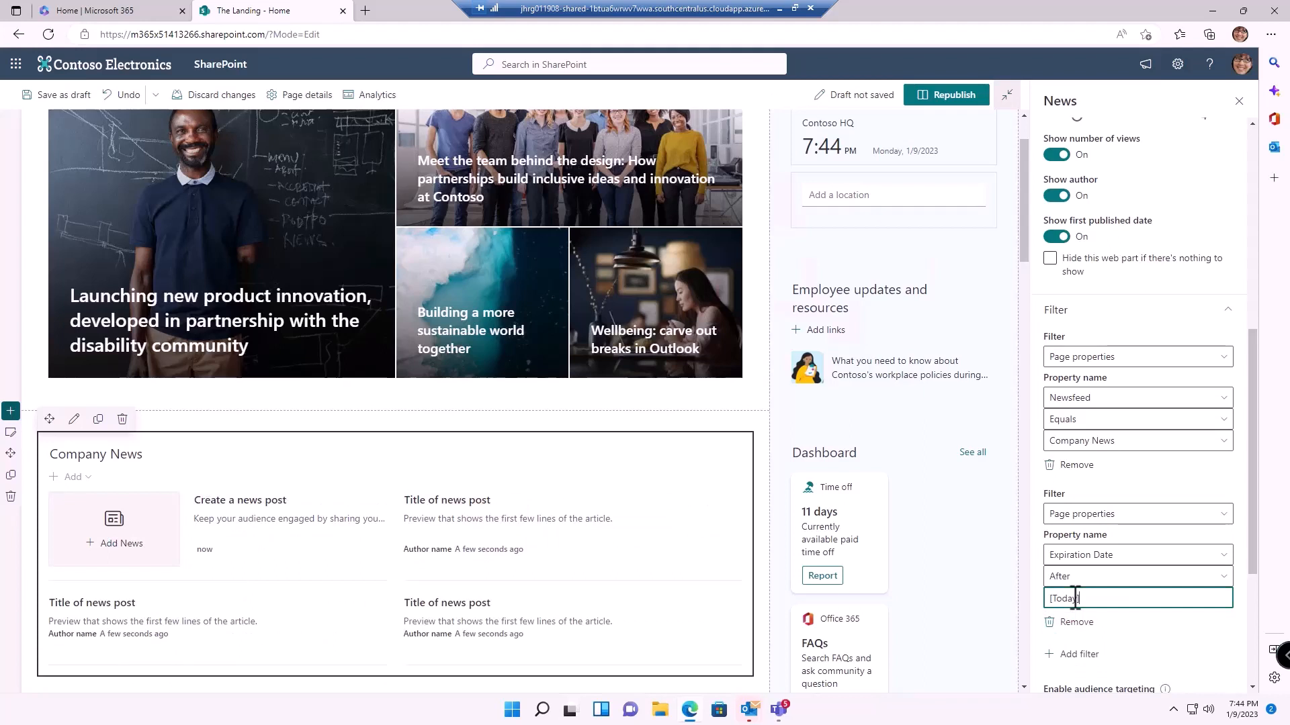
pyautogui.tripleClick(1075, 598)
pyautogui.press('BackSpace')
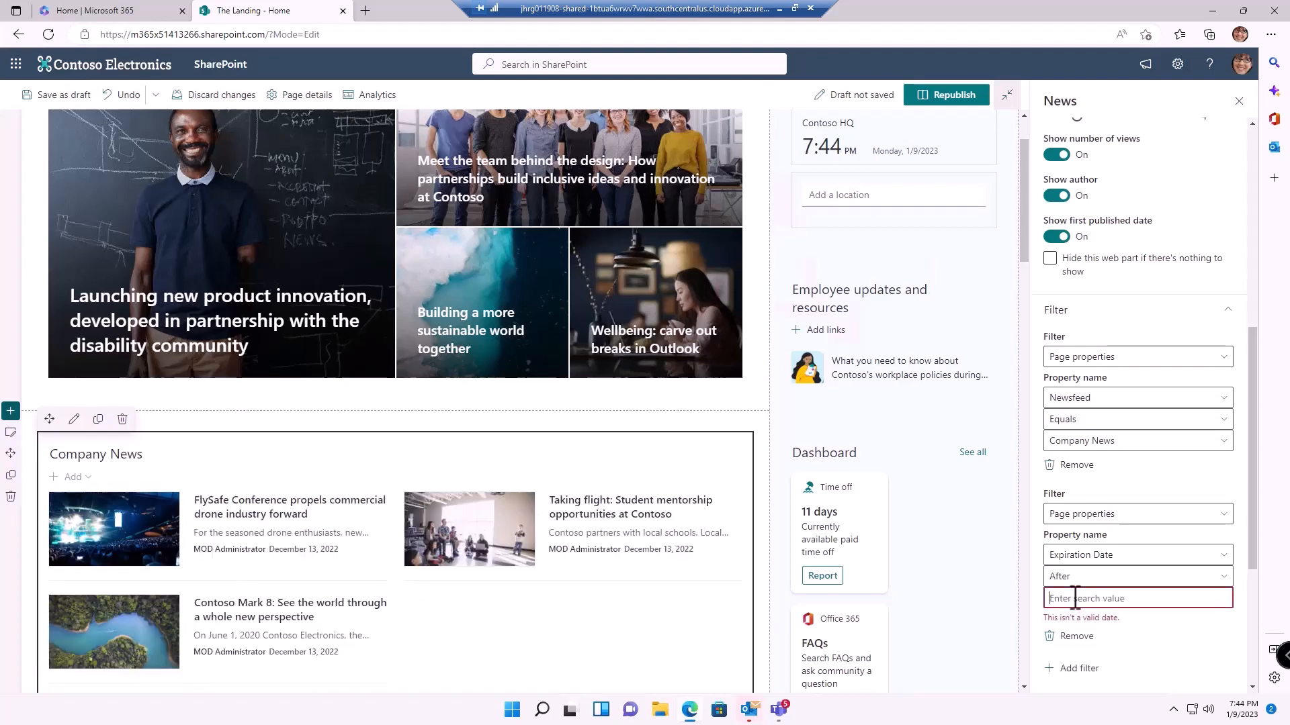
pyautogui.click(1075, 637)
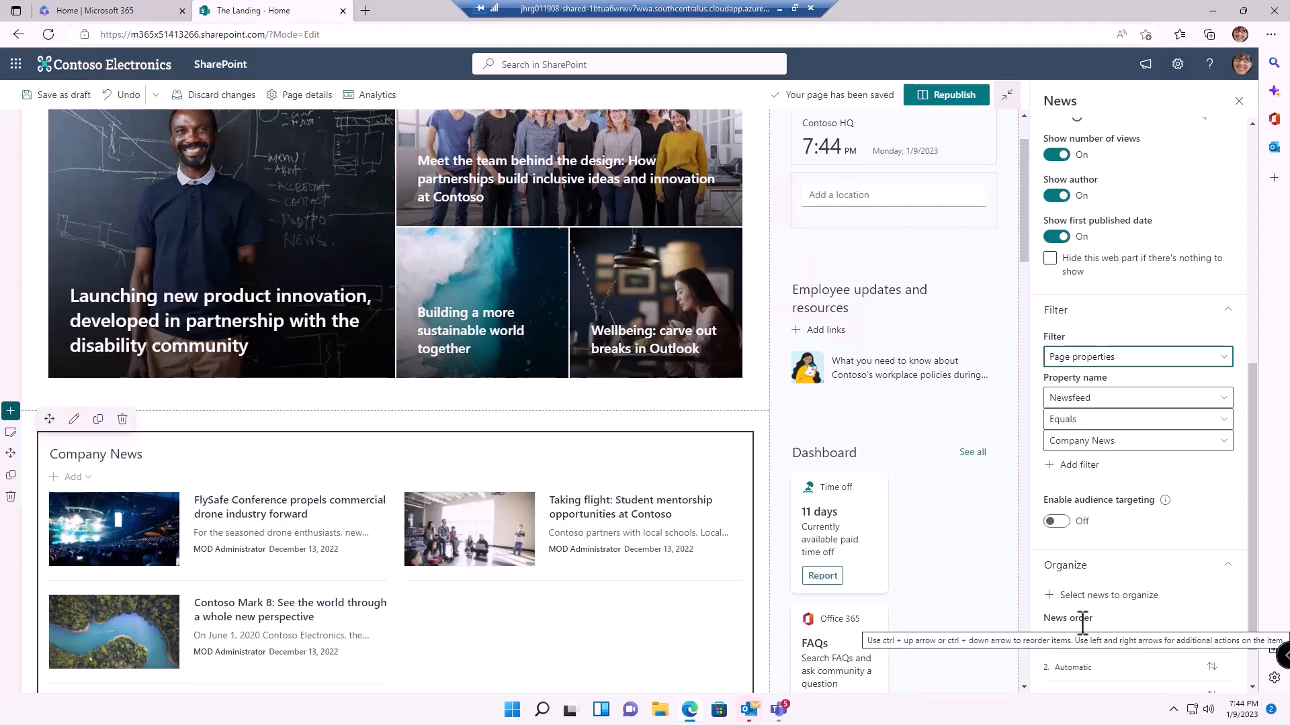
# Republish The Landing home page and confirm in the Republish flyout
pyautogui.scroll(-10, 333, 602)
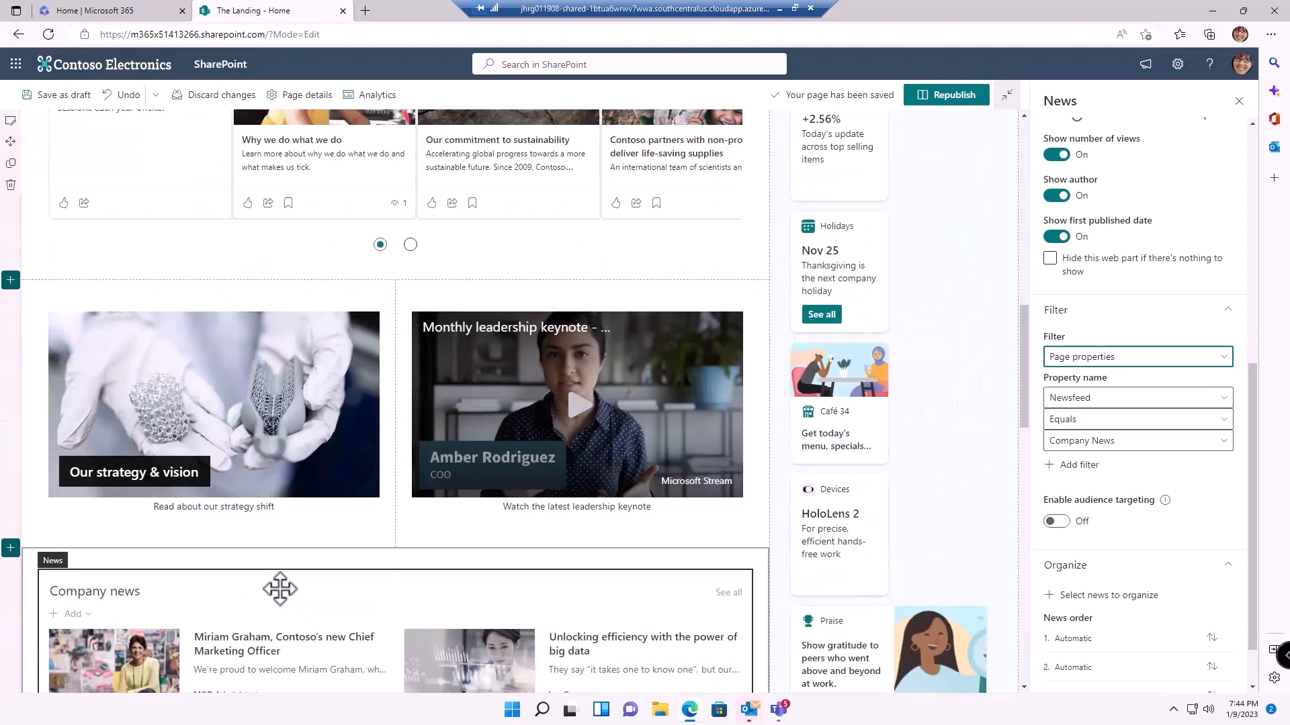
pyautogui.scroll(-10, 276, 592)
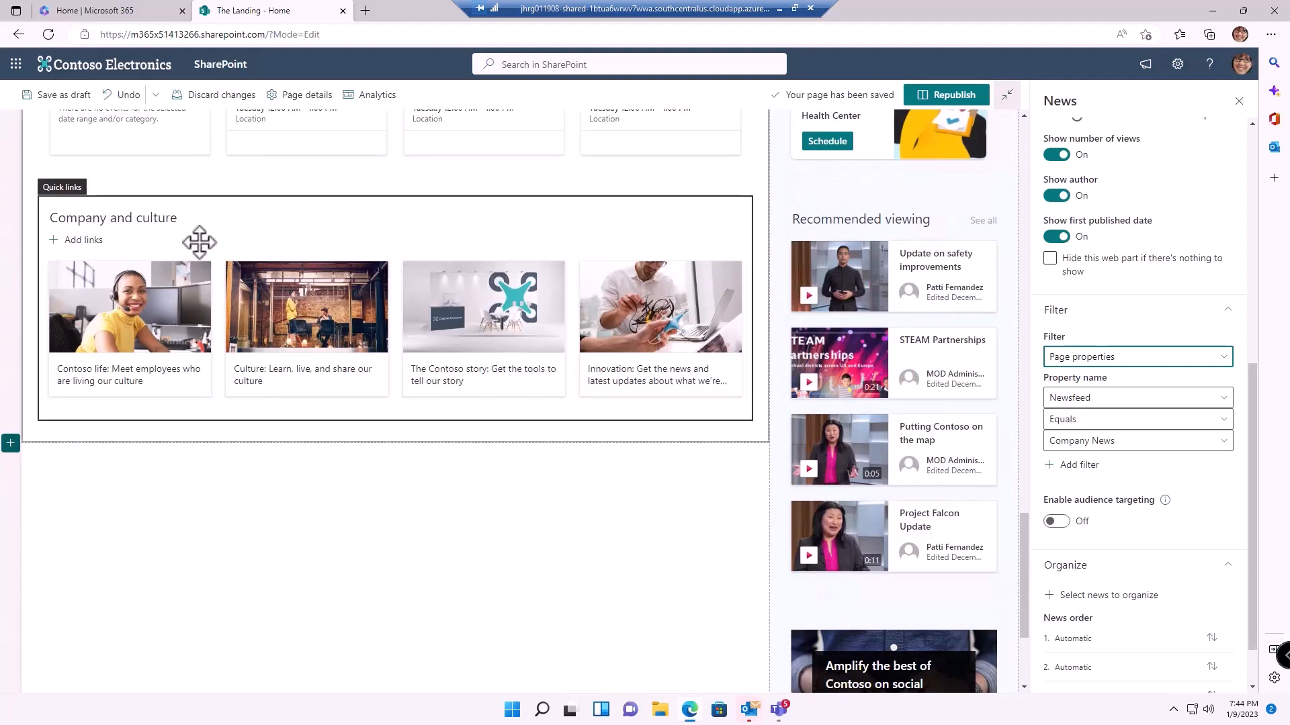
pyautogui.click(199, 243)
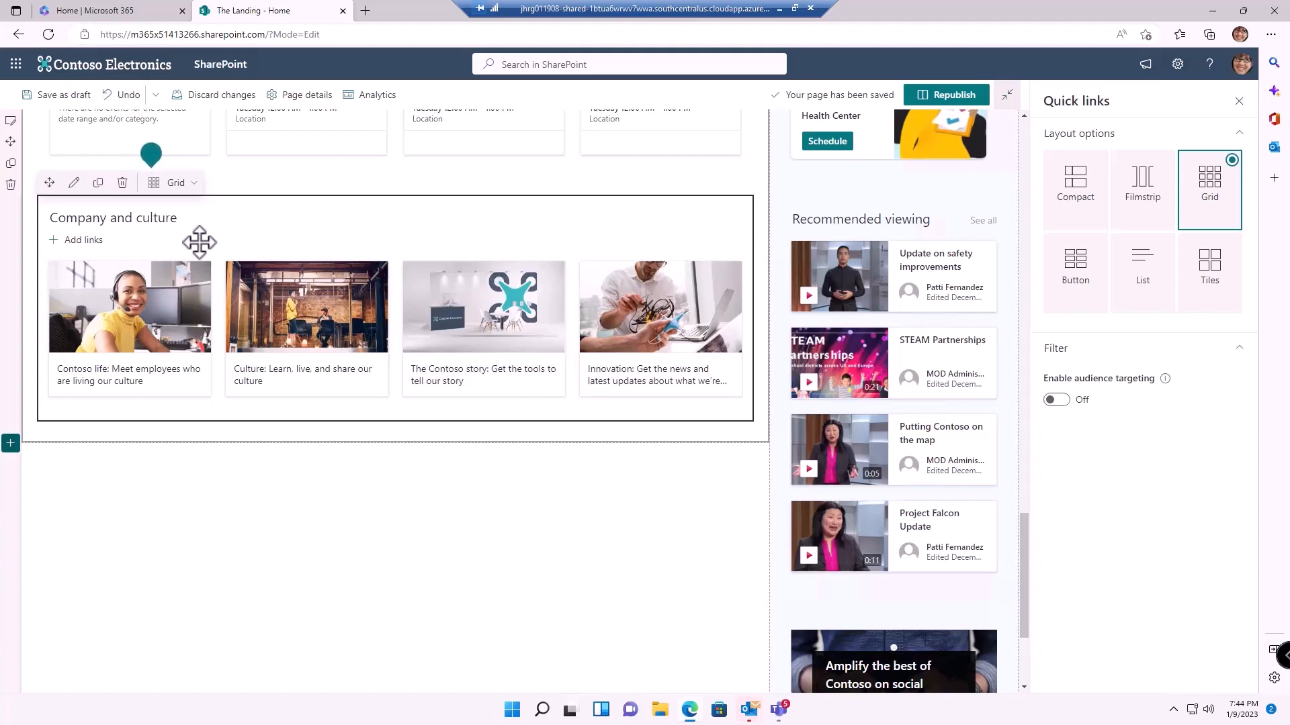
pyautogui.click(975, 97)
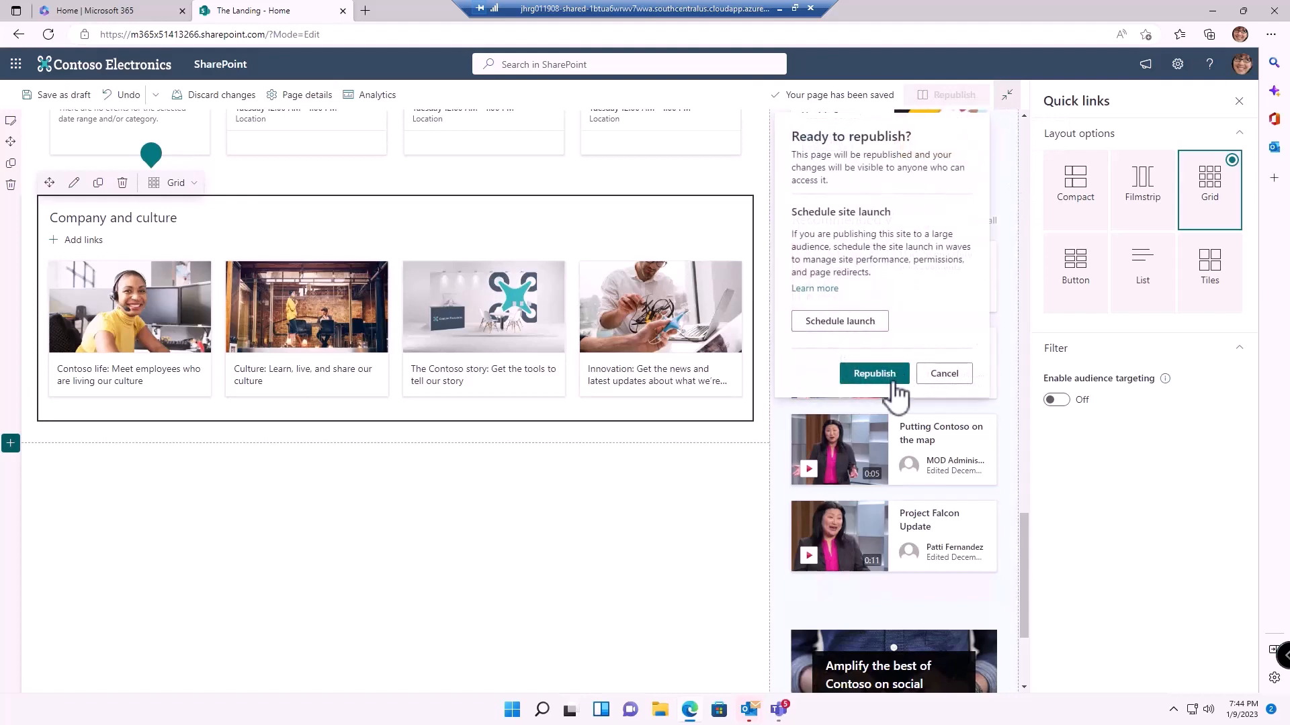
pyautogui.click(894, 382)
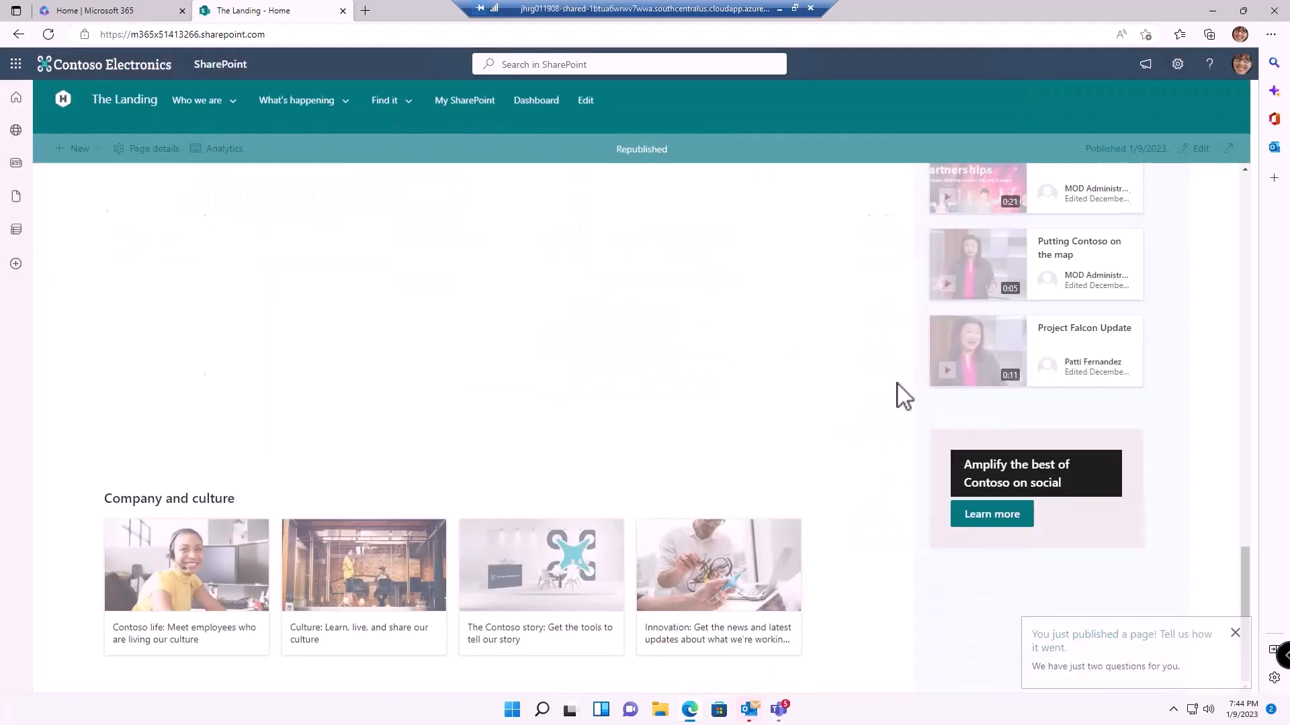
# Open the Contoso-Mark-8 page from Site contents > Site Pages
pyautogui.click(1181, 75)
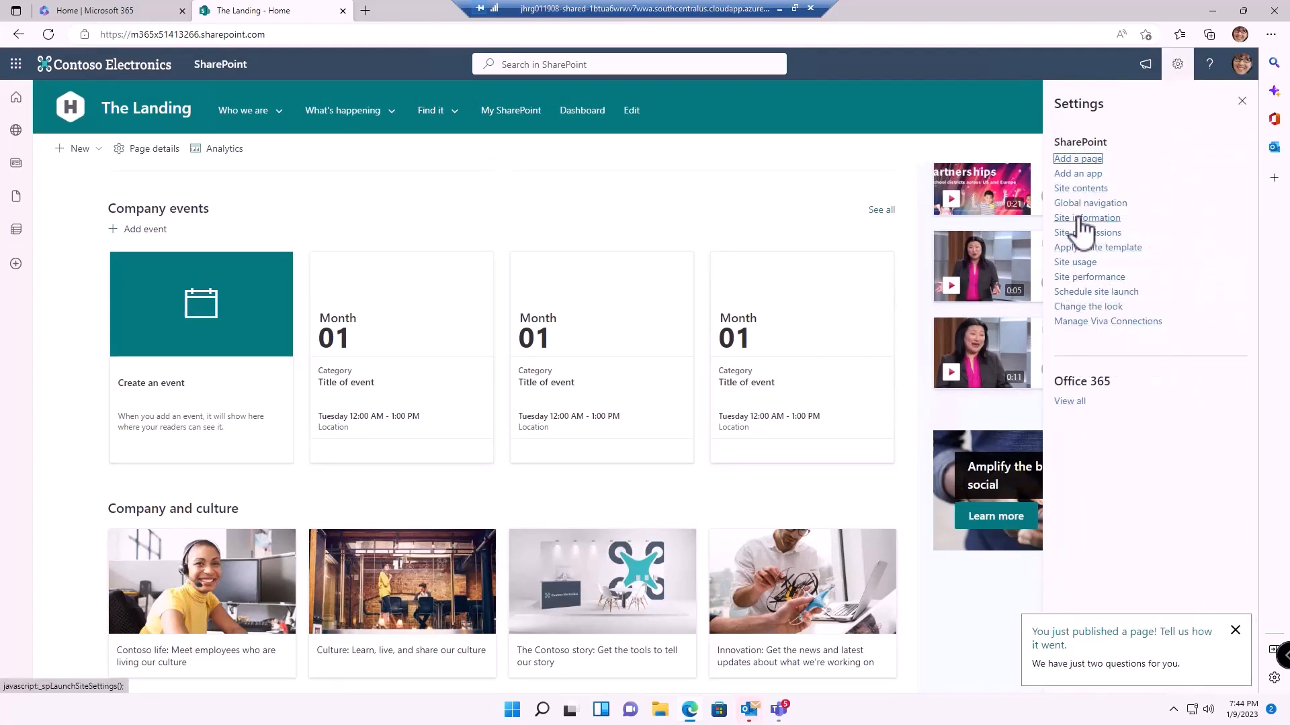
pyautogui.click(1076, 190)
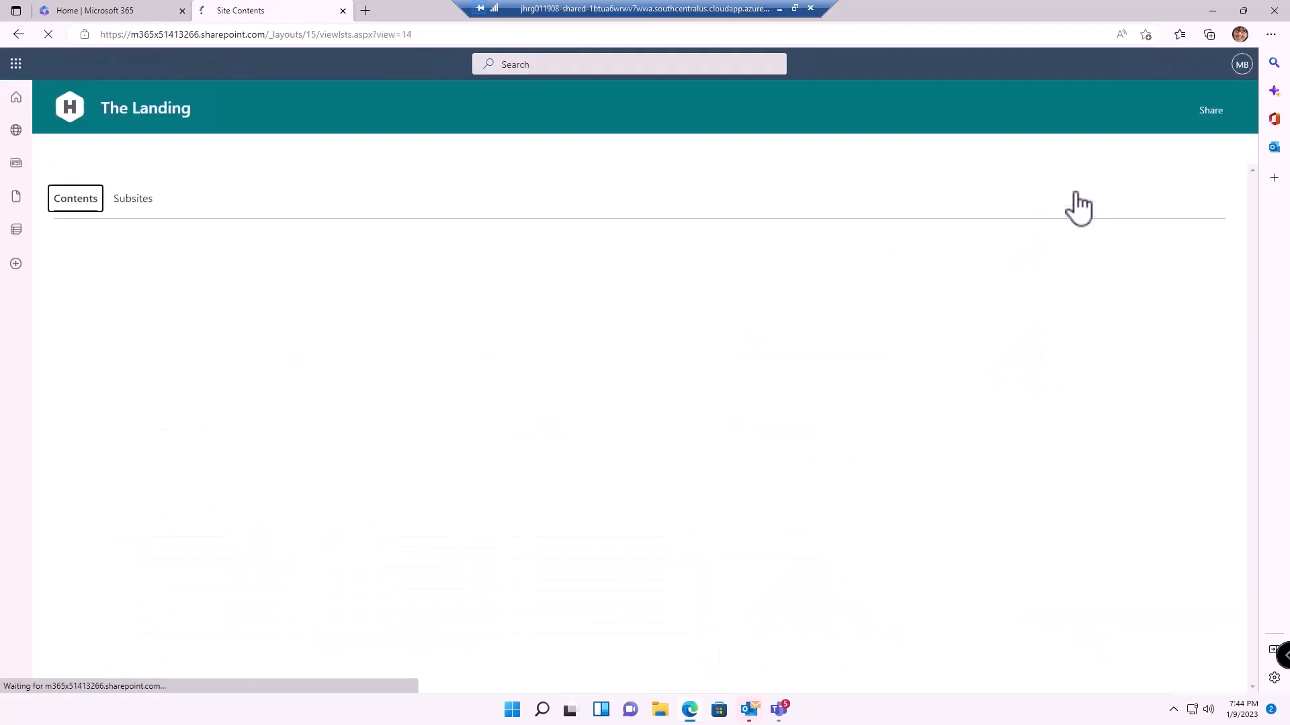
pyautogui.click(105, 613)
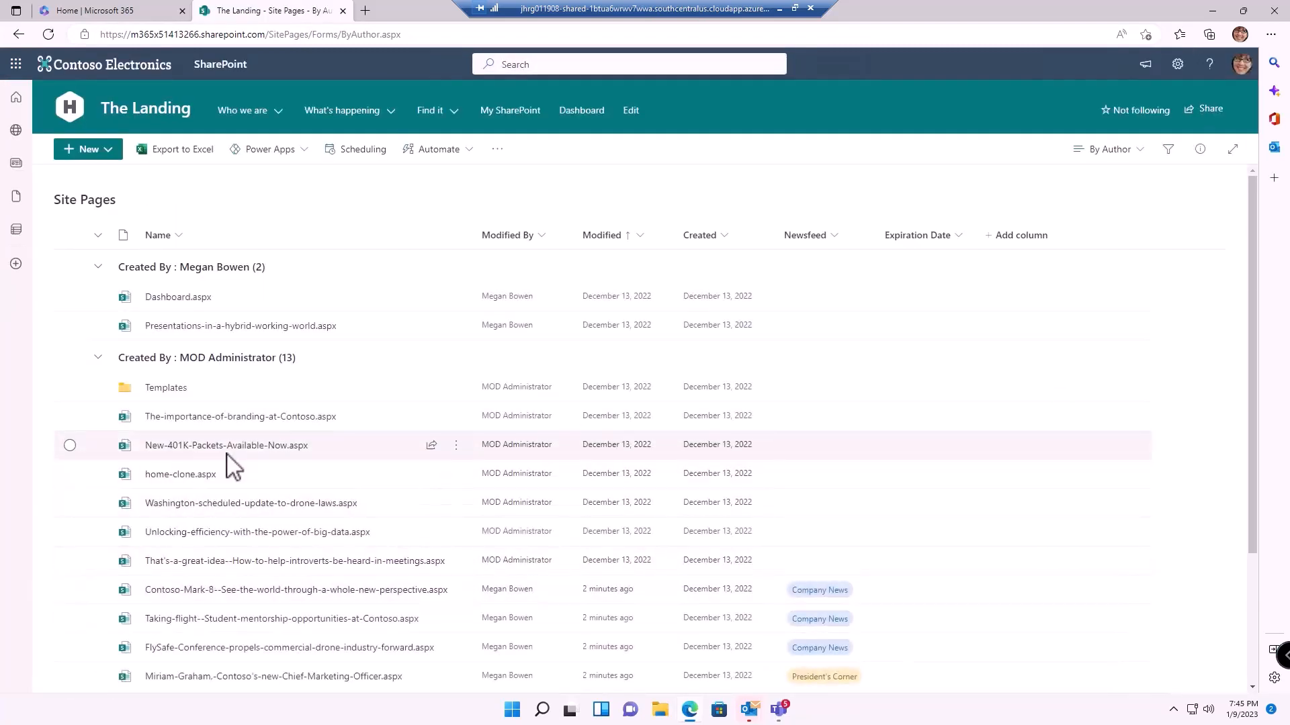
pyautogui.click(226, 591)
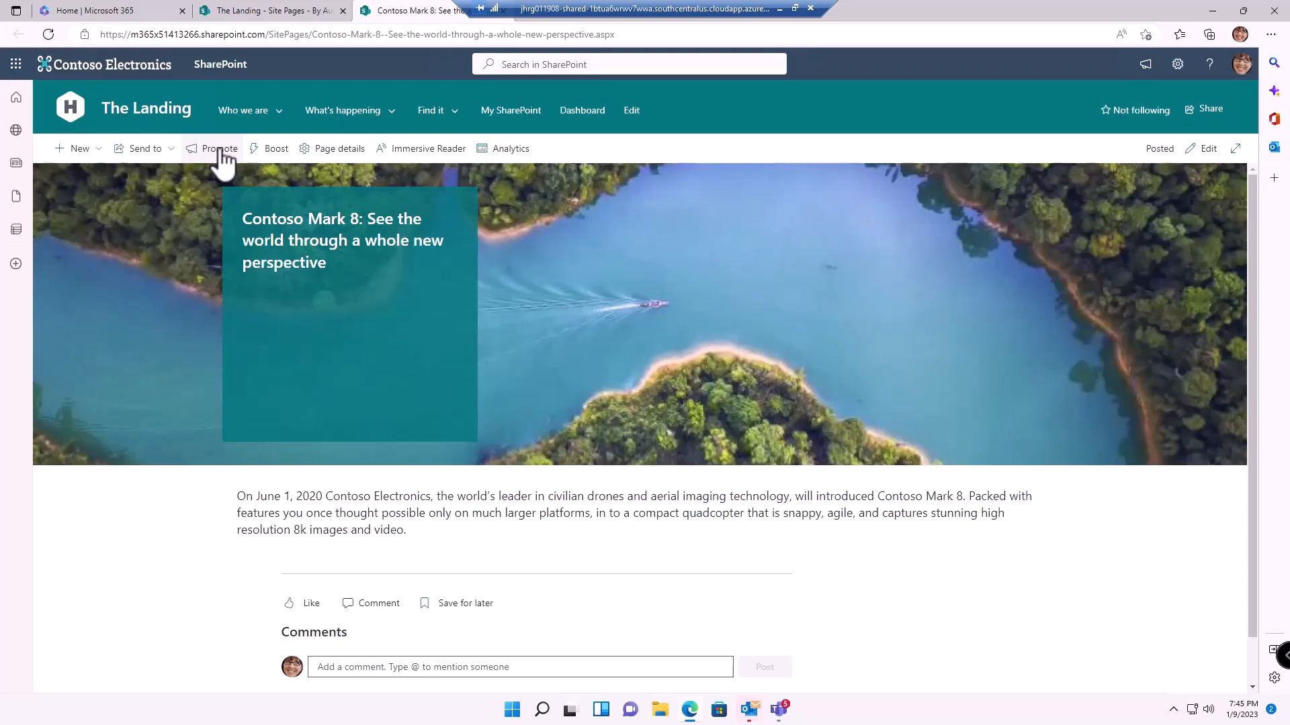
# Open the Promote options for the Contoso Mark 8 page
pyautogui.click(220, 154)
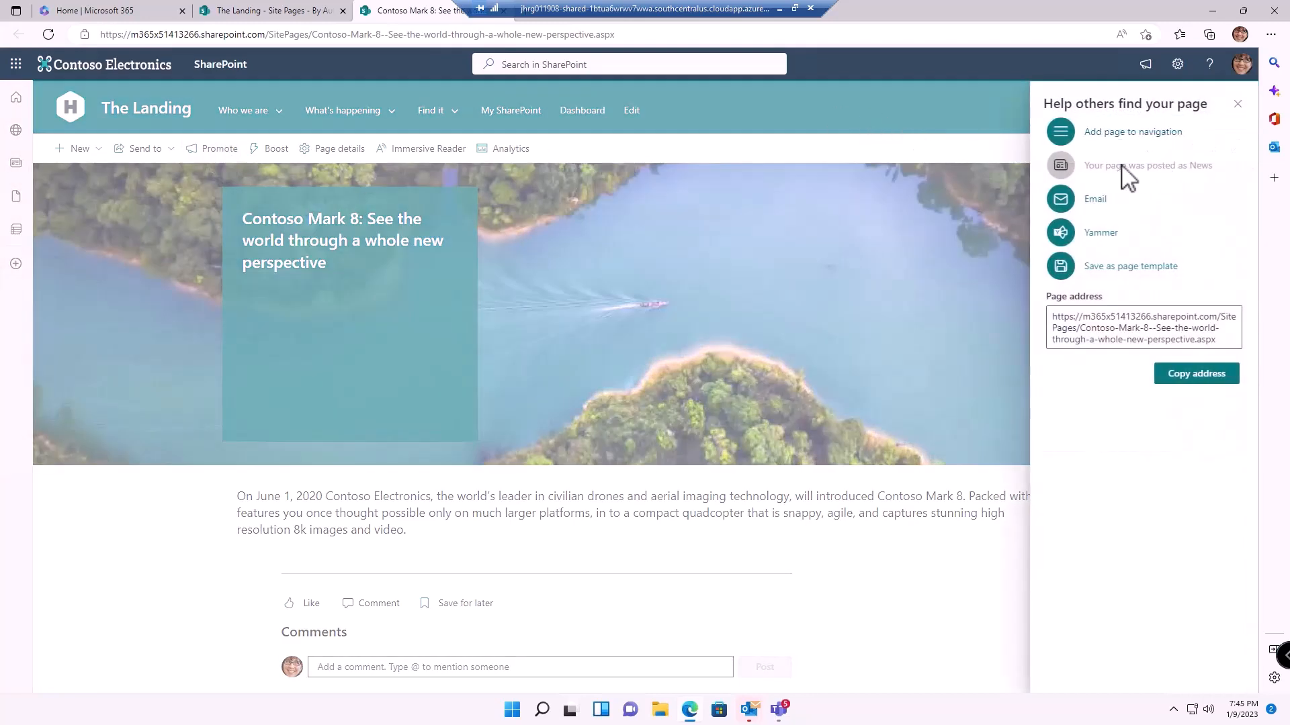